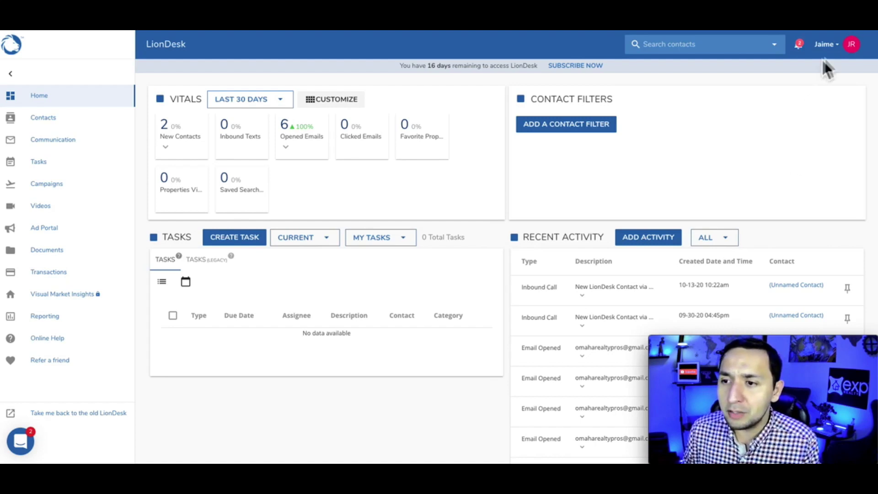
# Open the account profile and review its email signature and business address.
pyautogui.click(827, 46)
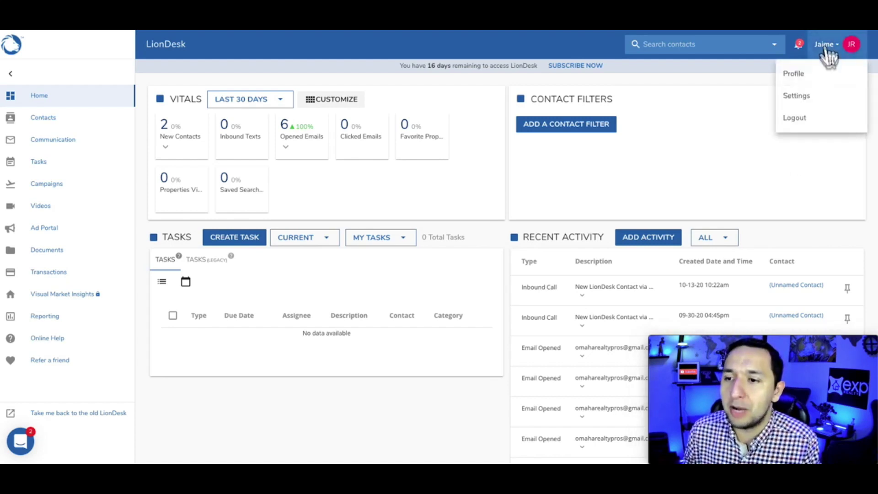
pyautogui.click(796, 74)
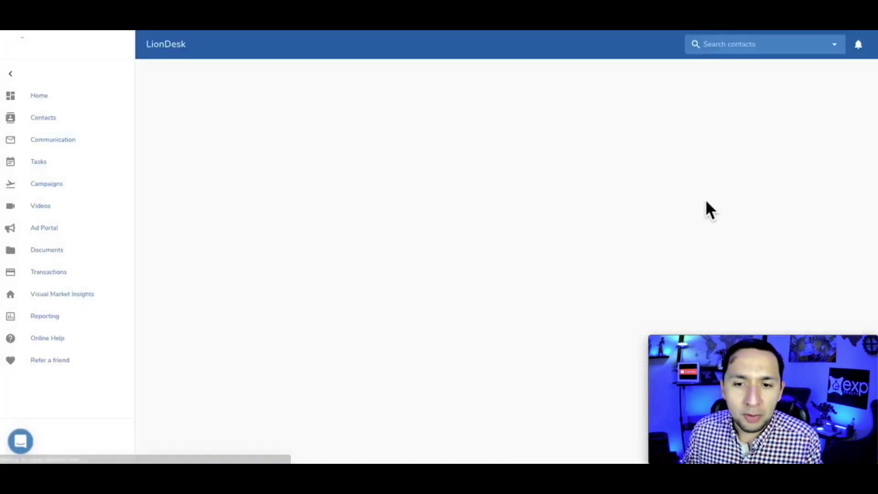
pyautogui.scroll(-3, 706, 202)
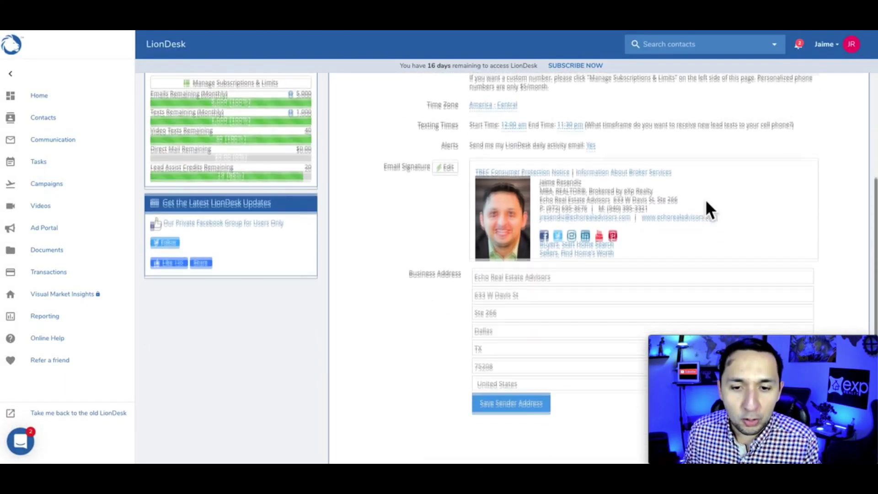
pyautogui.scroll(-1, 706, 202)
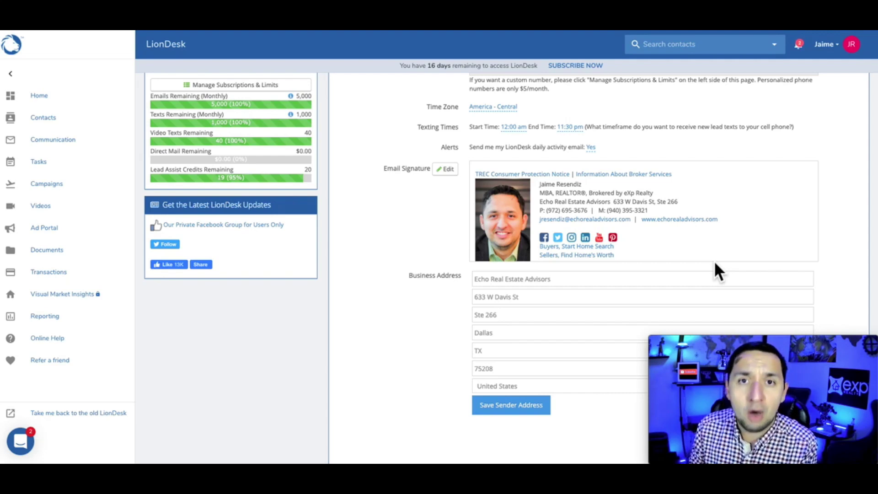
pyautogui.scroll(5, 524, 183)
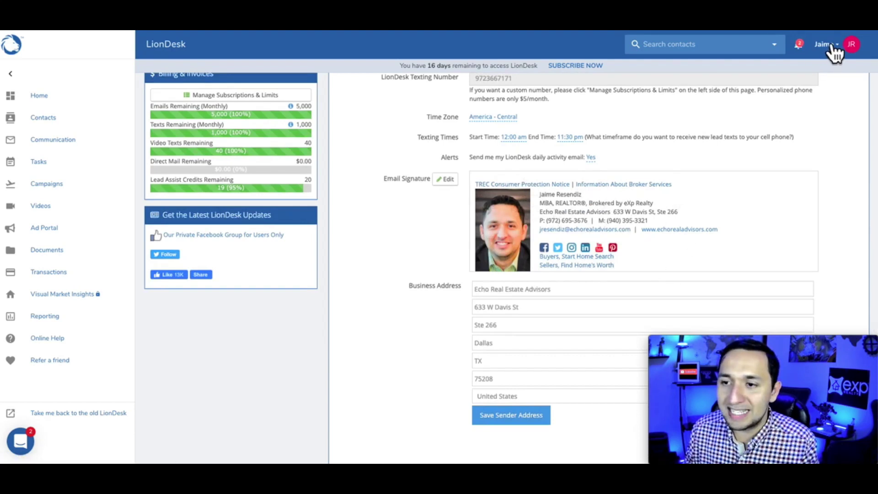
# Return to the home dashboard, then open the campaigns area and browse the list of published campaigns.
pyautogui.click(47, 97)
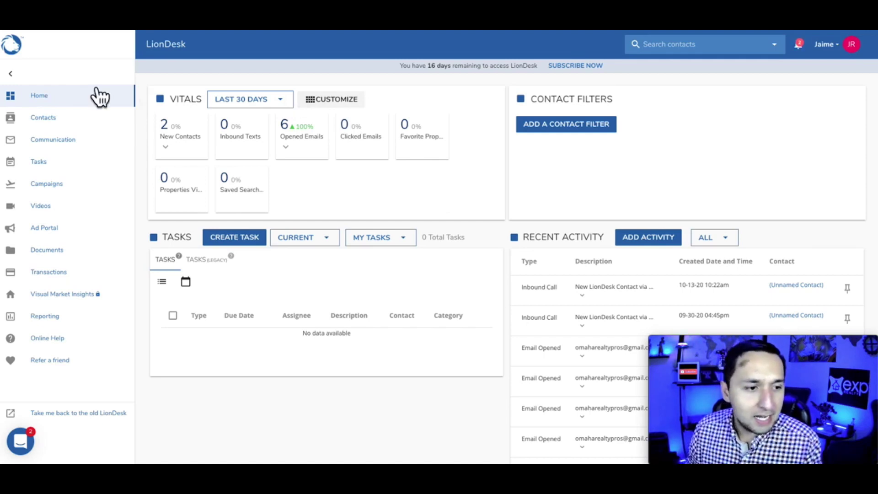
pyautogui.click(46, 195)
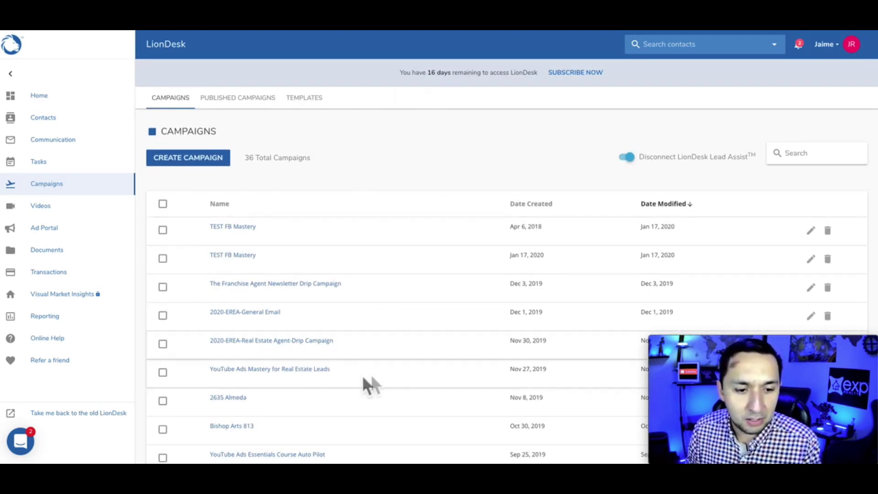
pyautogui.click(238, 101)
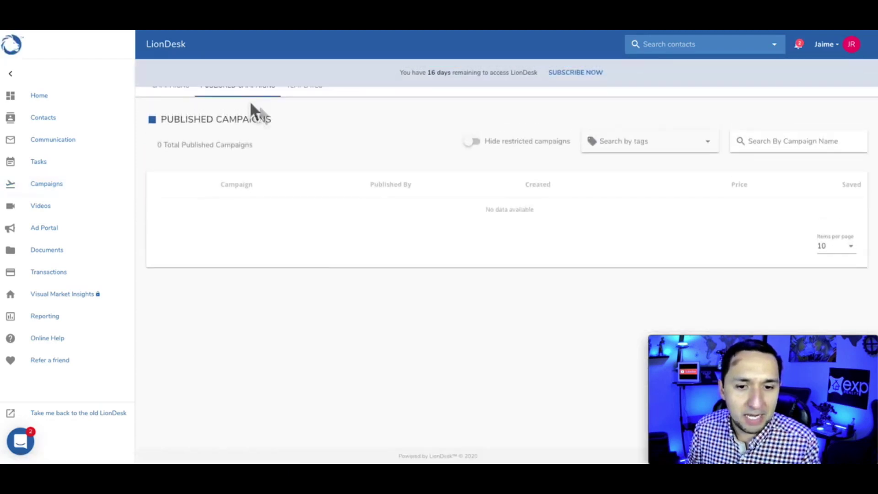
pyautogui.scroll(-5, 296, 405)
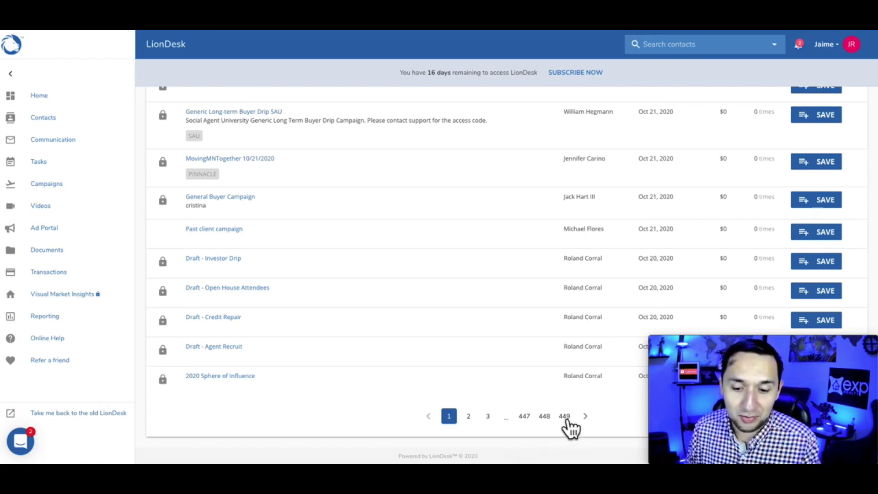
pyautogui.scroll(3, 456, 288)
pyautogui.scroll(-3, 456, 288)
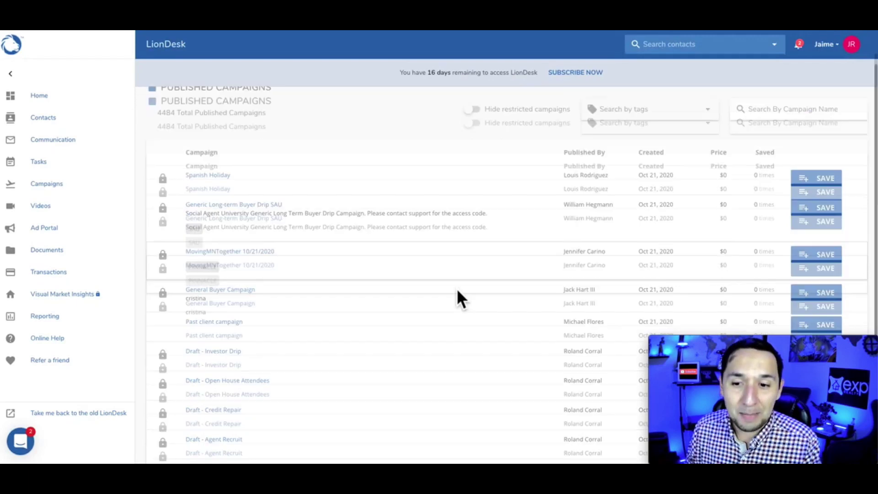
pyautogui.scroll(3, 457, 295)
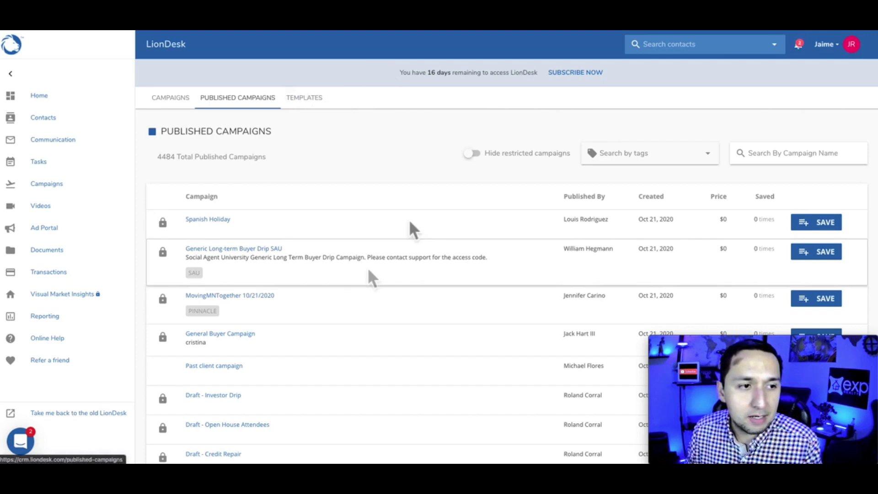
# Create a campaign template folder named "YouTube Final Folder" with the description "YouTube".
pyautogui.click(298, 102)
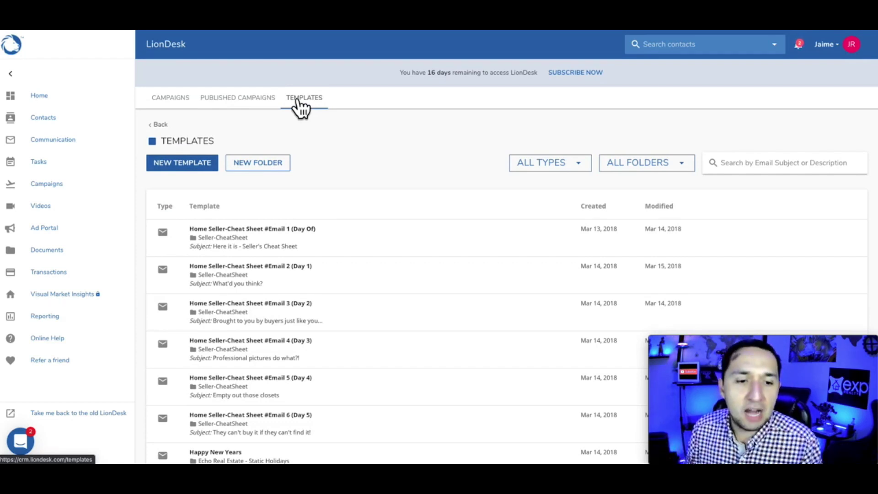
pyautogui.click(257, 164)
pyautogui.click(375, 226)
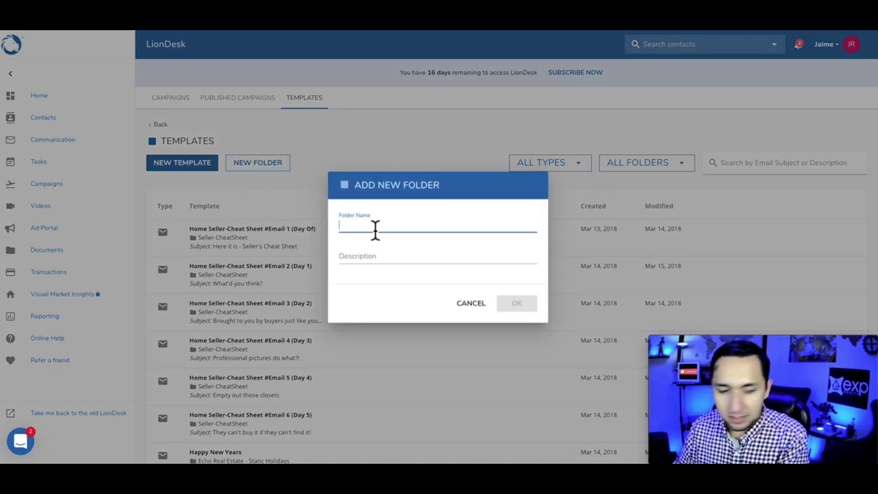
pyautogui.write('YouTube ')
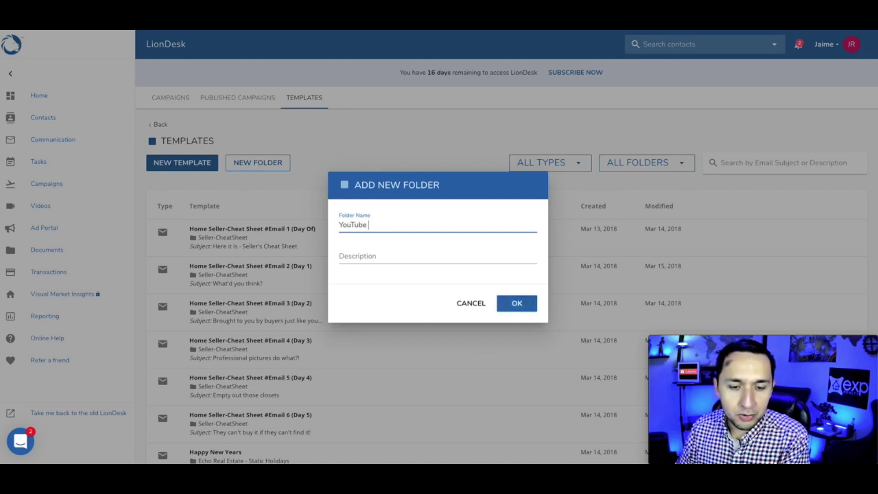
pyautogui.write('Final Folder')
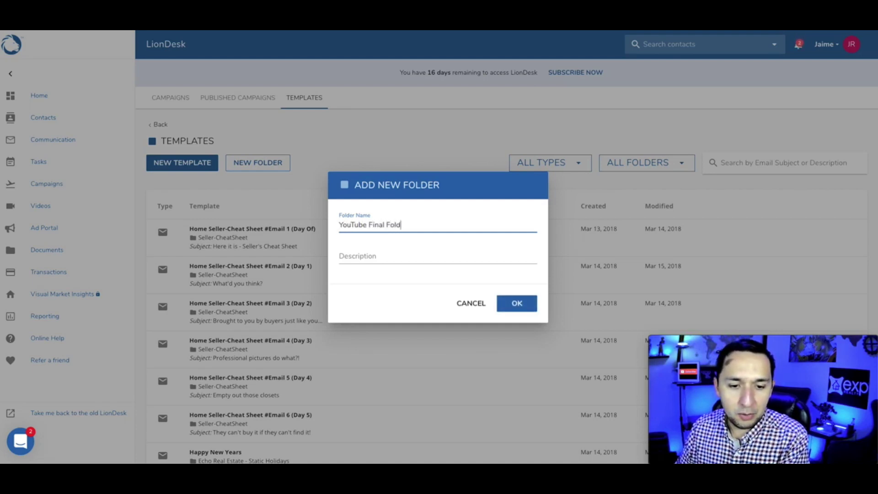
pyautogui.click(362, 266)
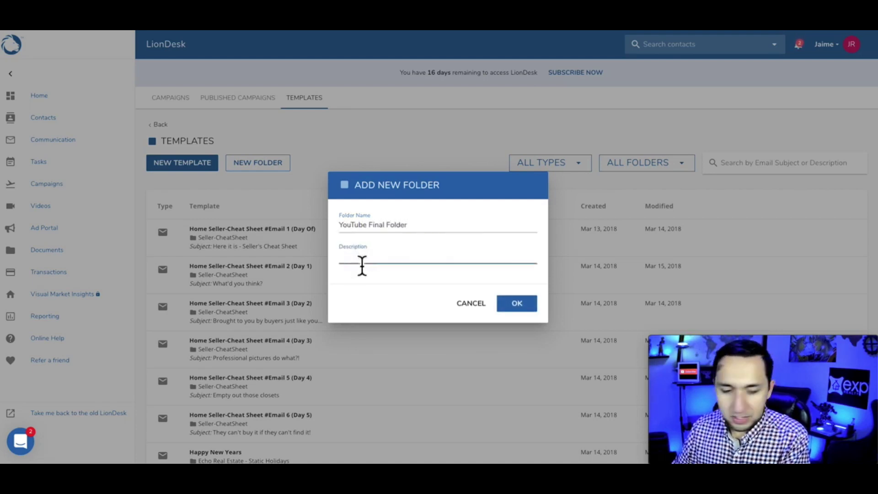
pyautogui.write('YouTube')
pyautogui.click(531, 303)
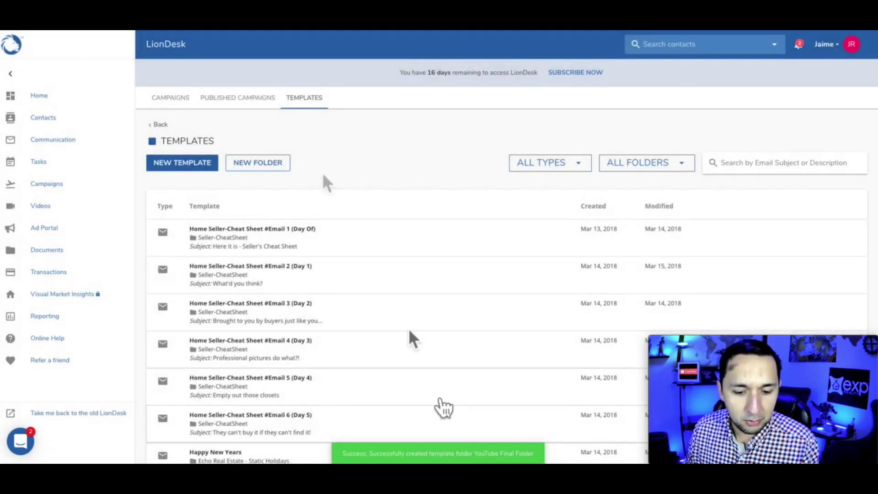
# Start a new template with the description "Email - E1 - D0".
pyautogui.click(183, 167)
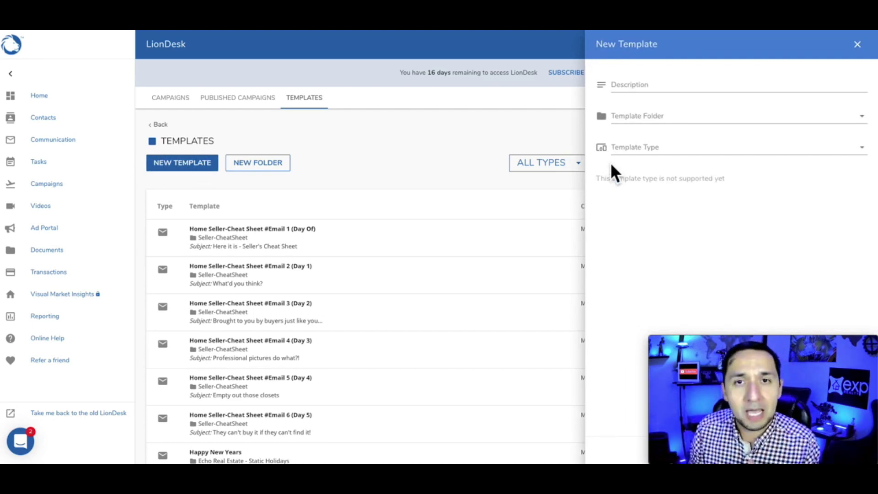
pyautogui.click(659, 91)
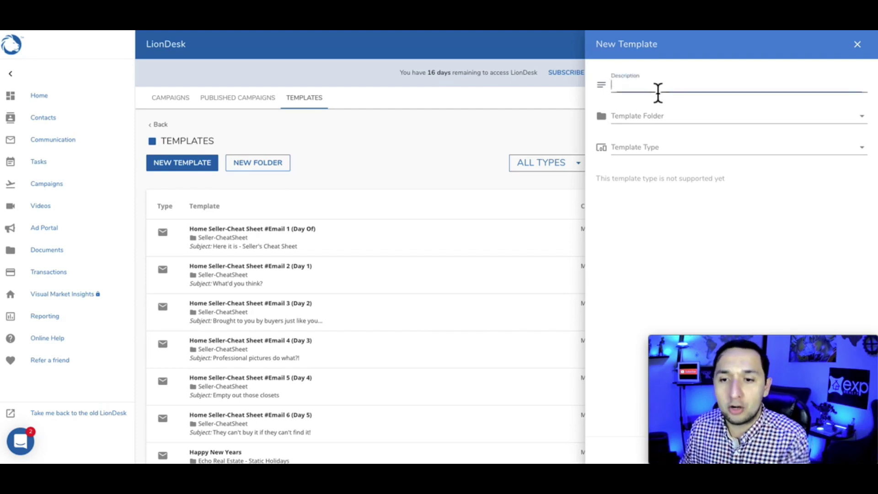
pyautogui.write('Email ')
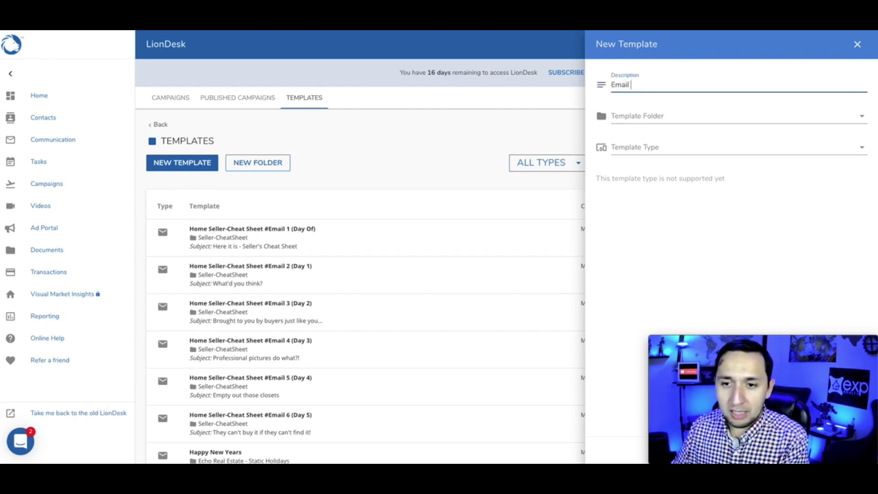
pyautogui.write('- E1')
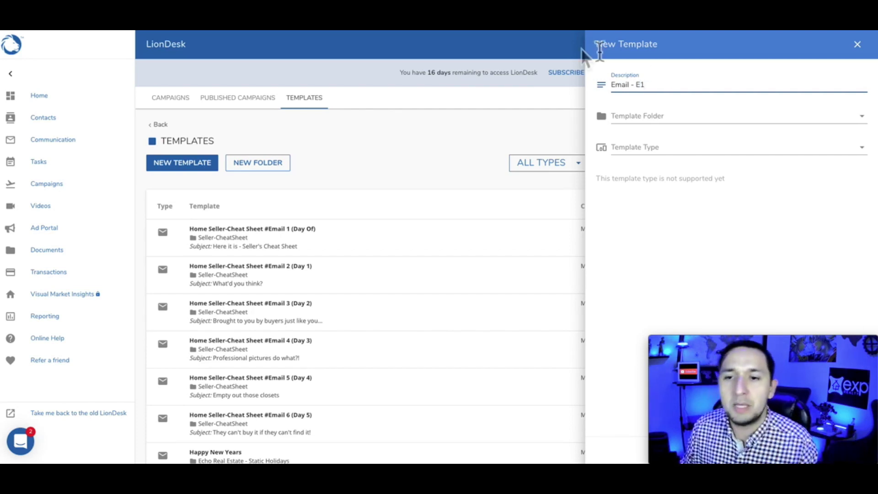
pyautogui.doubleClick(639, 85)
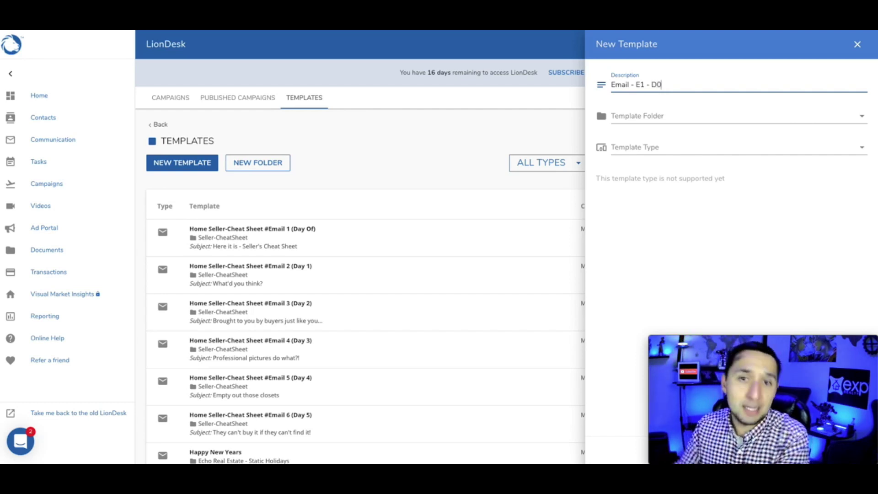
pyautogui.tripleClick(641, 87)
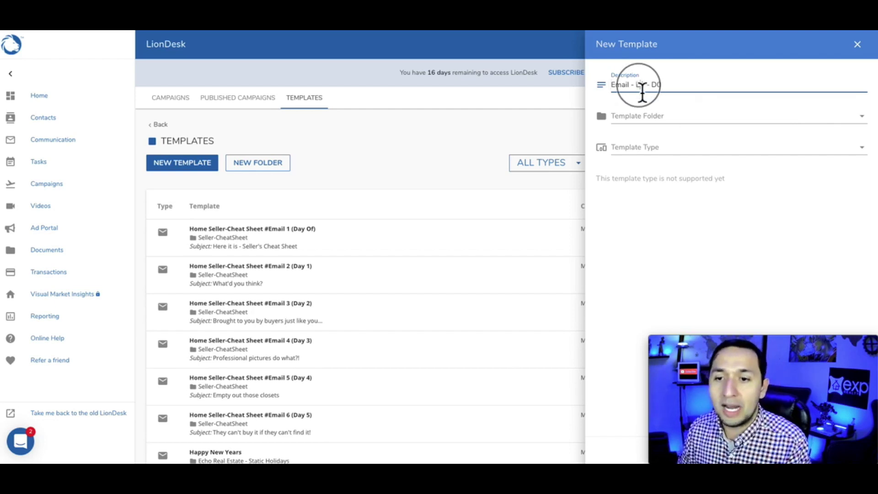
# Assign the new template to YouTube Final Folder and set its template type to Email.
pyautogui.click(649, 119)
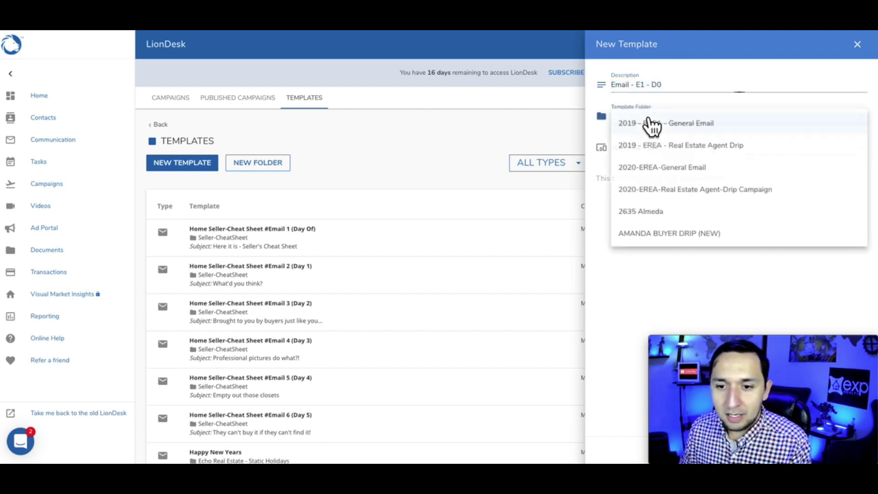
pyautogui.scroll(-10, 678, 150)
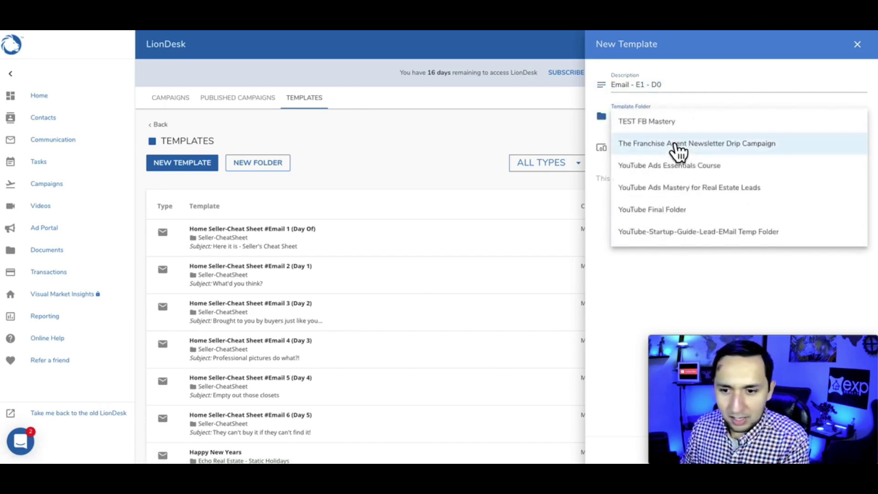
pyautogui.click(676, 210)
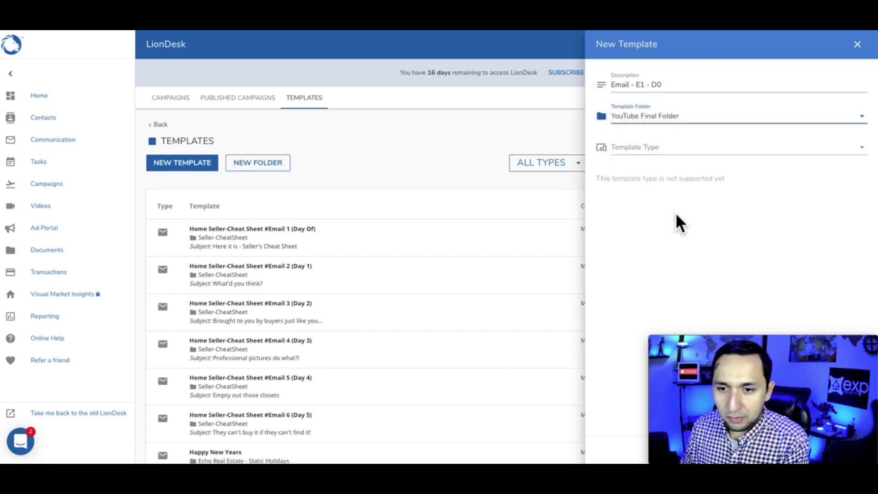
pyautogui.click(641, 154)
pyautogui.click(633, 155)
# Enter "Subject 1" as the template's subject, followed by the Contact first name merge field.
pyautogui.click(641, 188)
pyautogui.write('Subject 1')
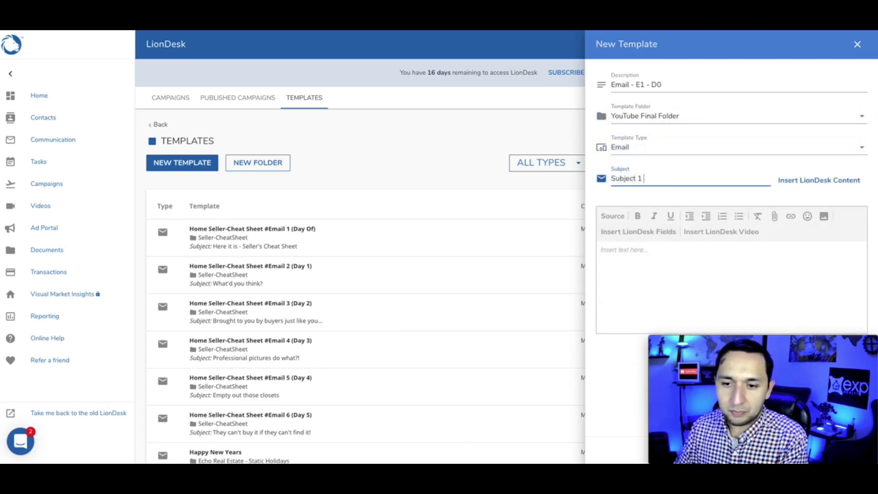
pyautogui.click(809, 180)
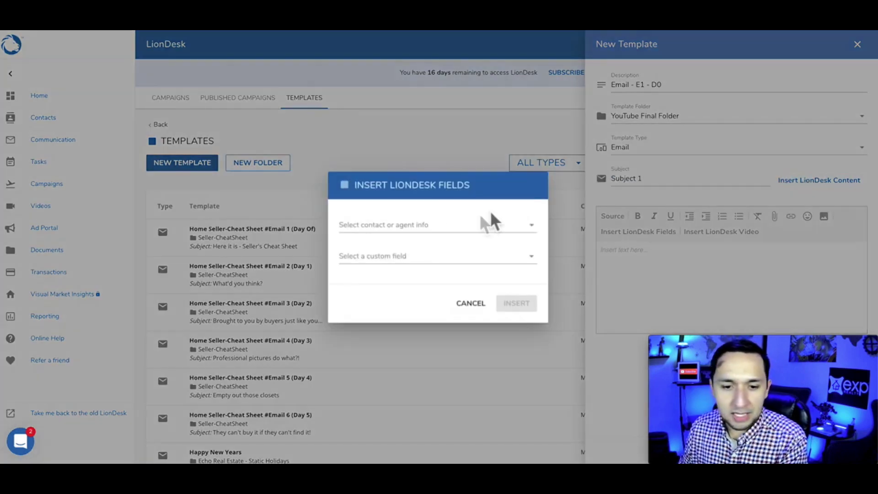
pyautogui.click(438, 228)
pyautogui.click(394, 252)
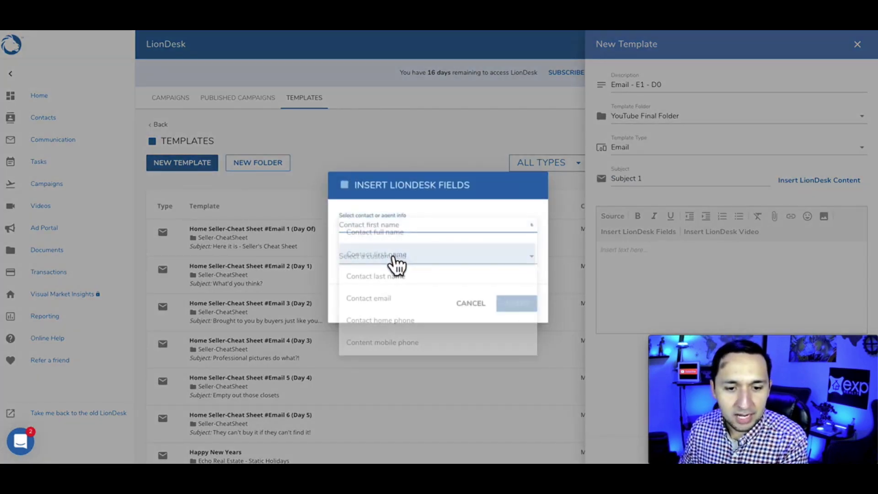
pyautogui.click(515, 304)
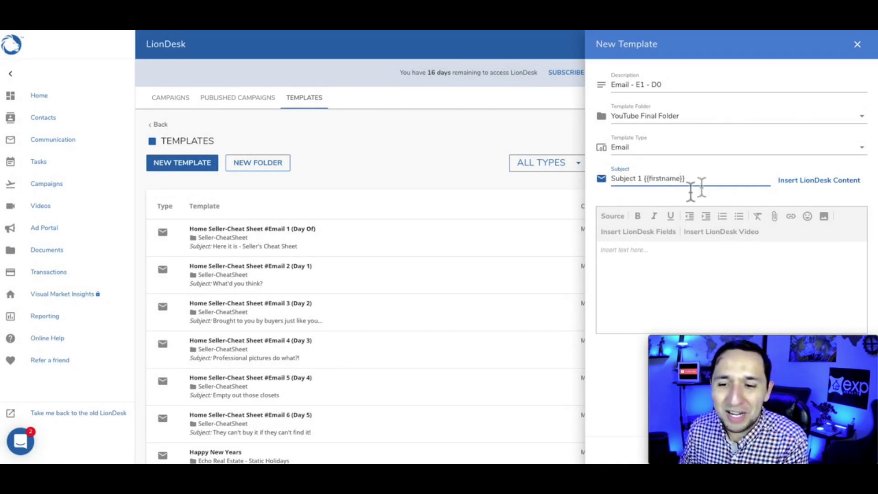
# Begin the email body with the Contact first name merge field and a comma, followed by the line "Hey, thanks for subscribing.".
pyautogui.click(714, 276)
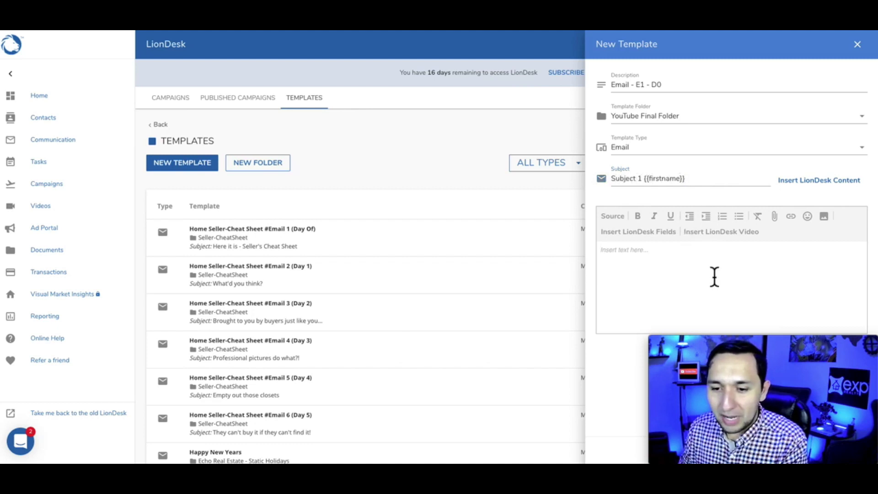
pyautogui.click(655, 234)
pyautogui.click(414, 227)
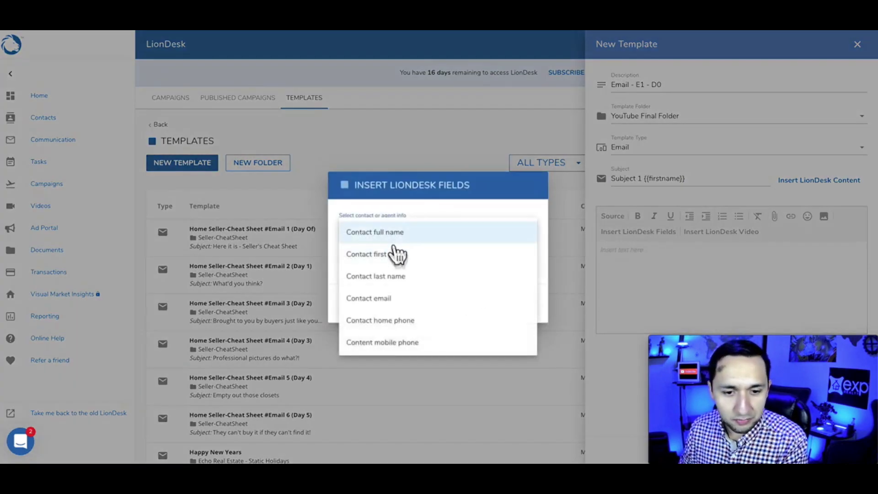
pyautogui.click(395, 254)
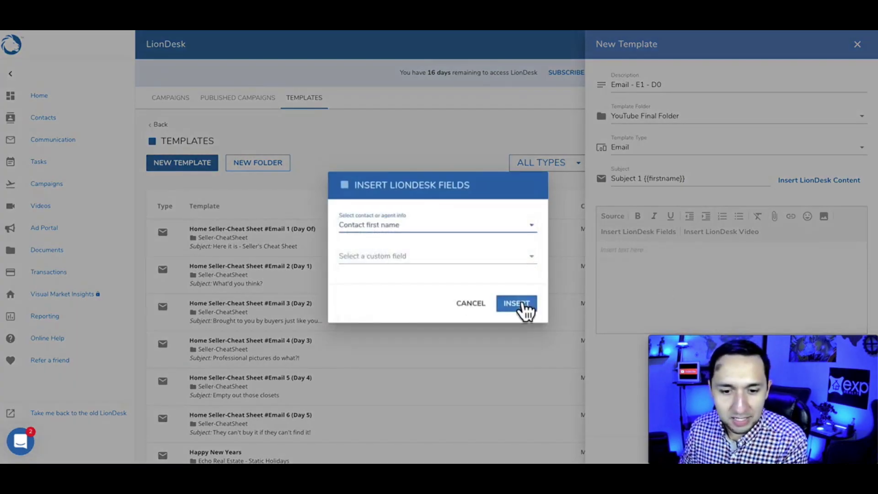
pyautogui.click(524, 307)
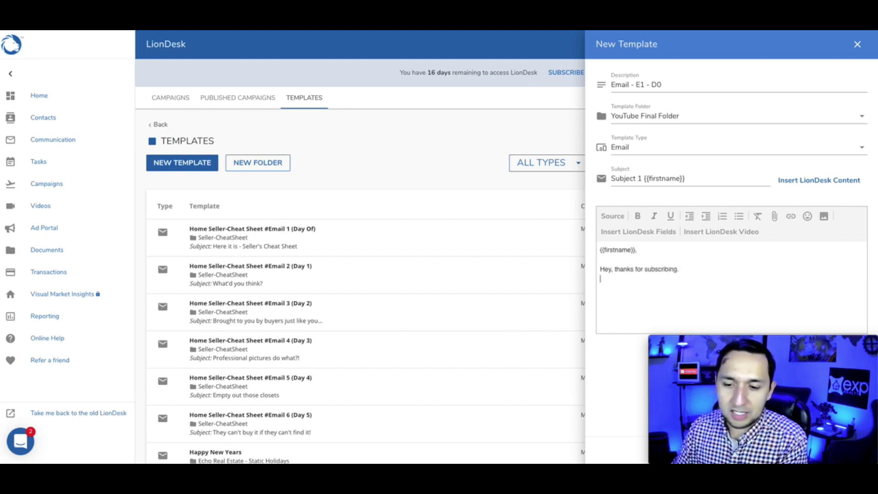
# Insert the "Your email signature" merge field after the thank-you line in the email body.
pyautogui.click(640, 232)
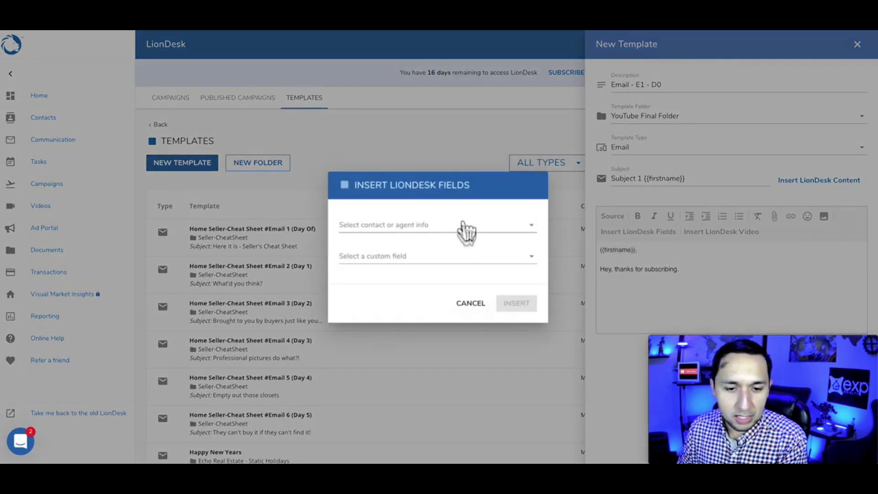
pyautogui.click(463, 226)
pyautogui.scroll(-10, 430, 276)
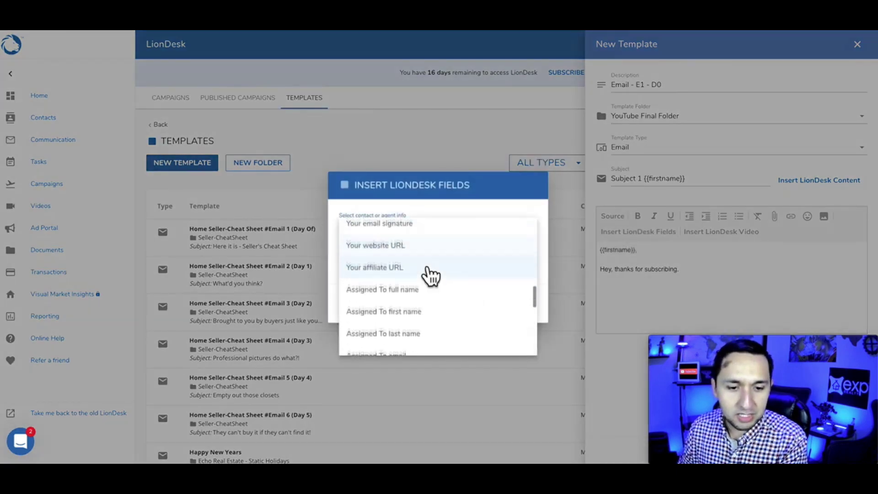
pyautogui.scroll(-8, 430, 276)
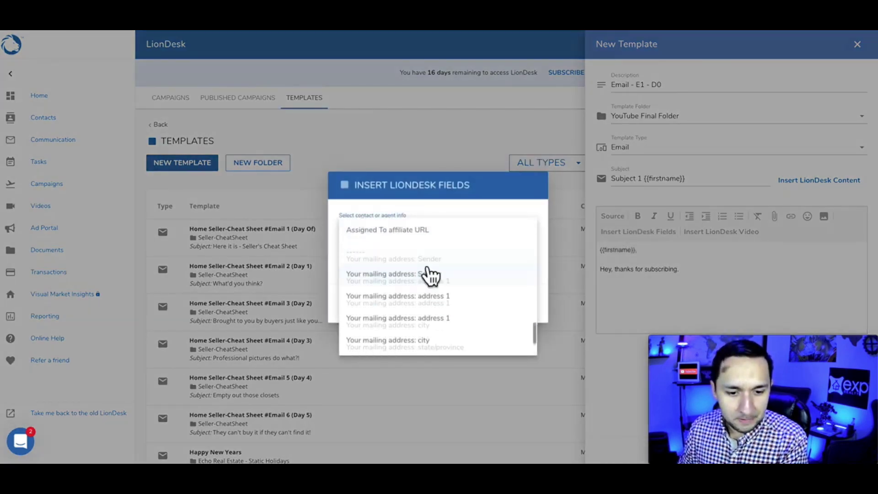
pyautogui.scroll(8, 429, 276)
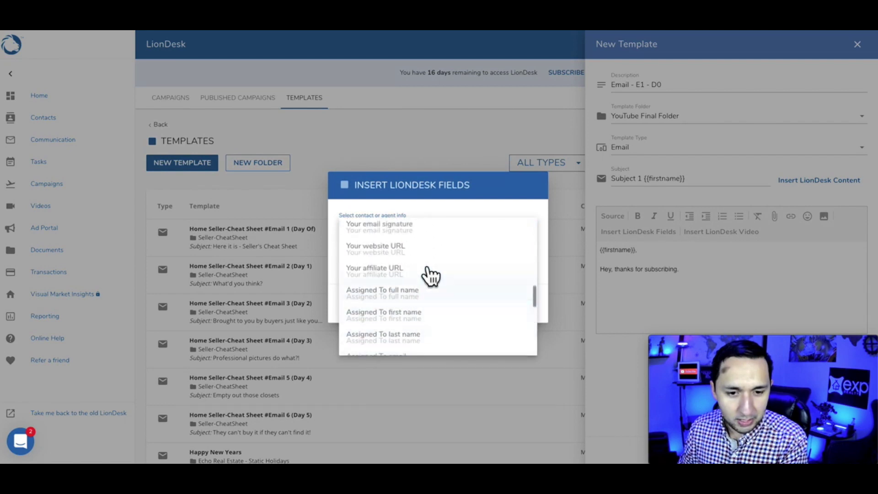
pyautogui.scroll(4, 427, 274)
pyautogui.scroll(-1, 421, 280)
pyautogui.click(398, 291)
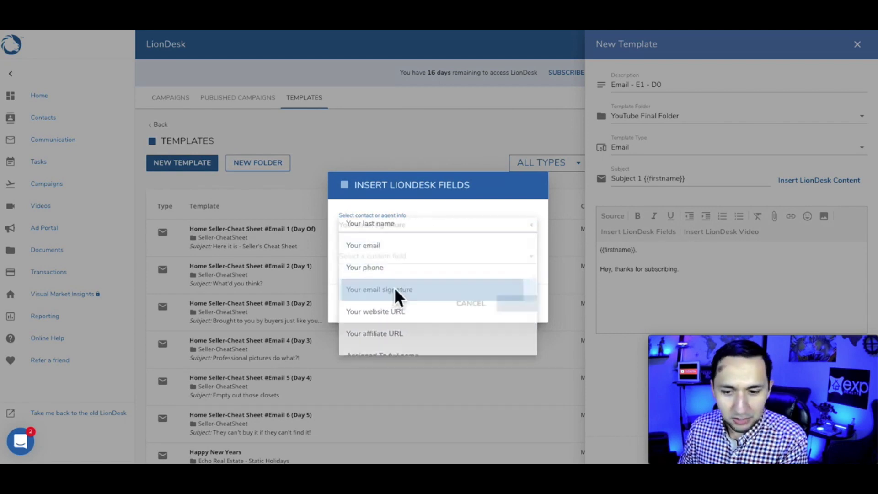
pyautogui.click(519, 305)
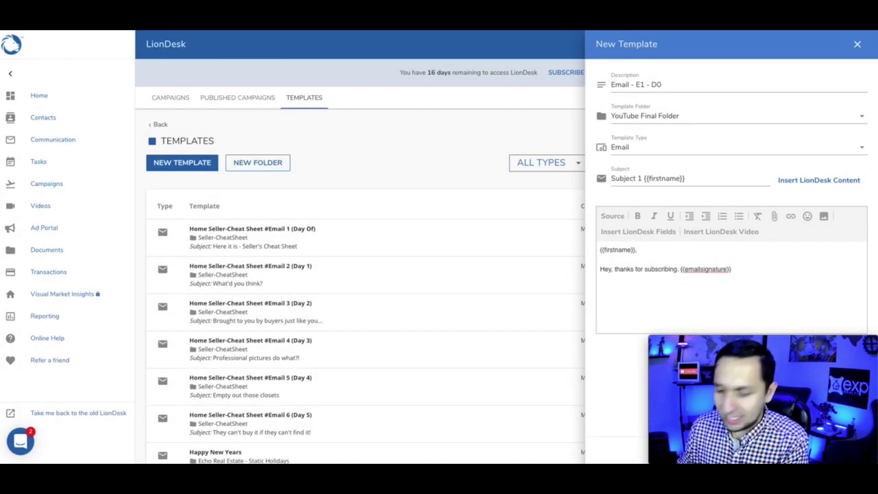
# Put the email signature field on its own line below the message and save the template.
pyautogui.press('Return')
pyautogui.click(682, 294)
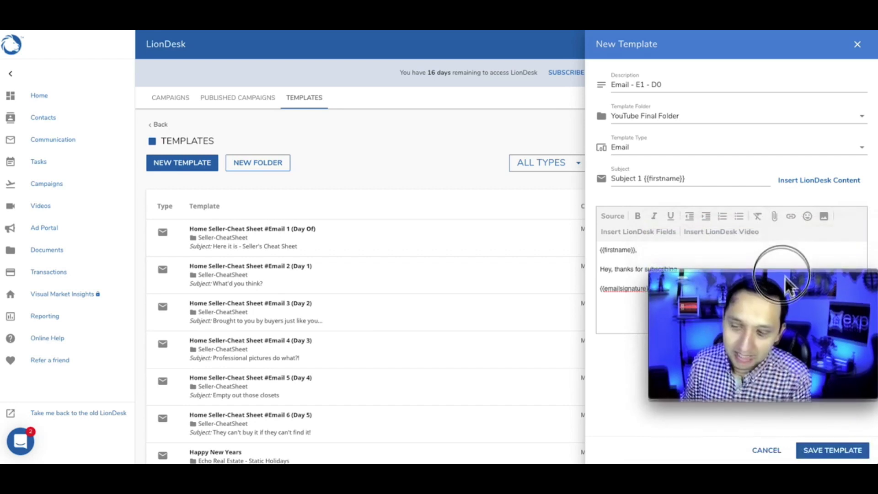
pyautogui.click(806, 451)
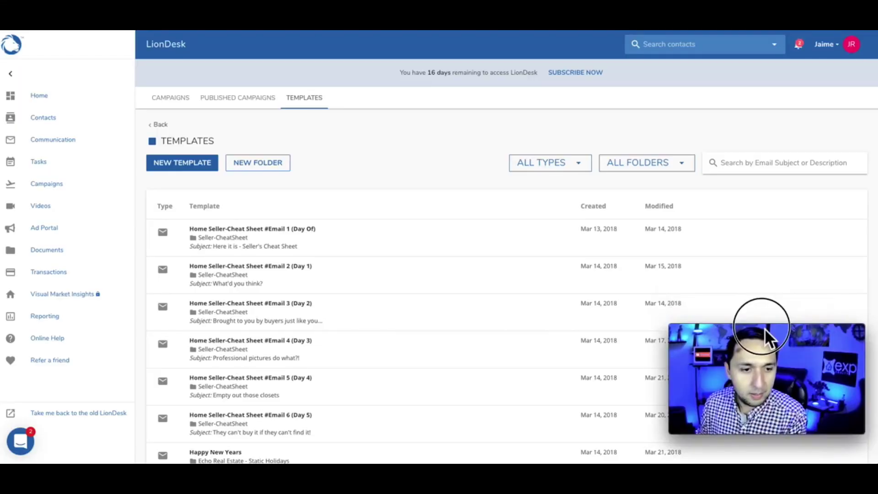
# Start another new template with the description "Email - E2 - D1".
pyautogui.click(196, 166)
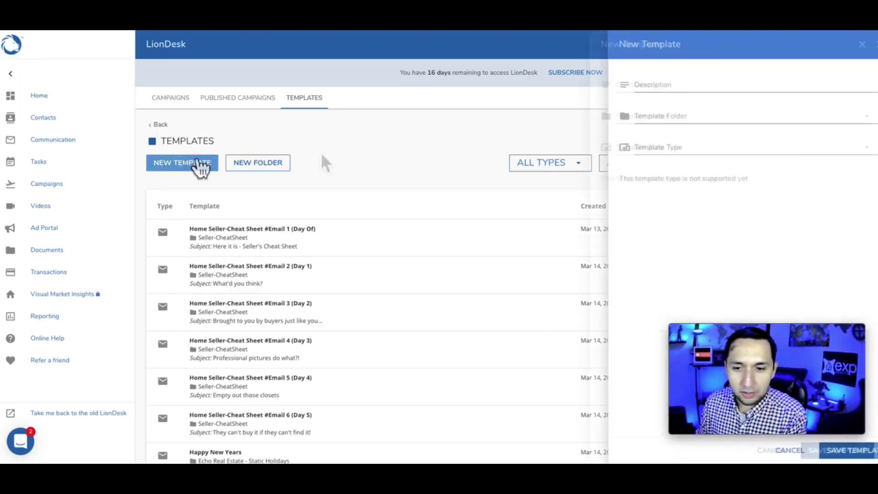
pyautogui.click(648, 88)
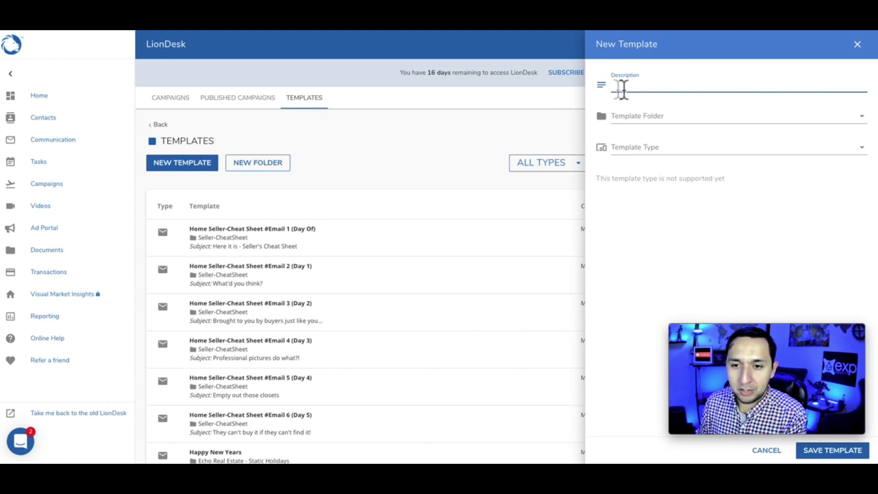
pyautogui.write('Email - E1 - D0')
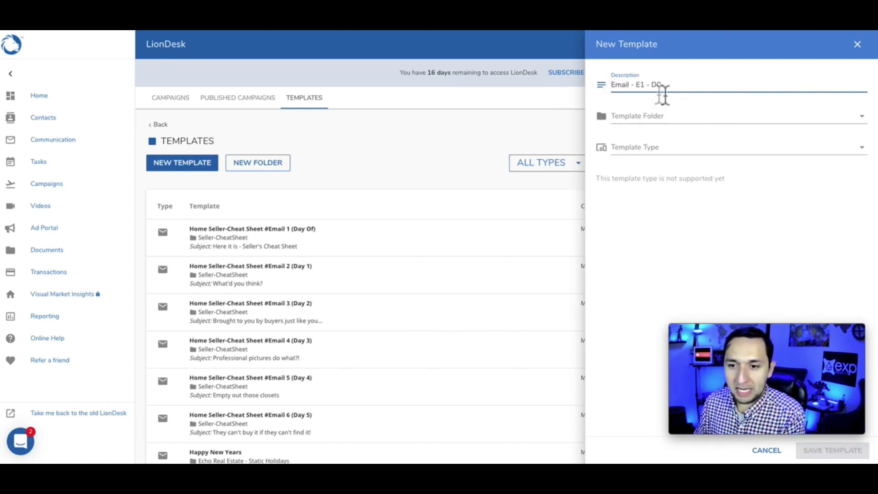
pyautogui.press('BackSpace')
pyautogui.write('2')
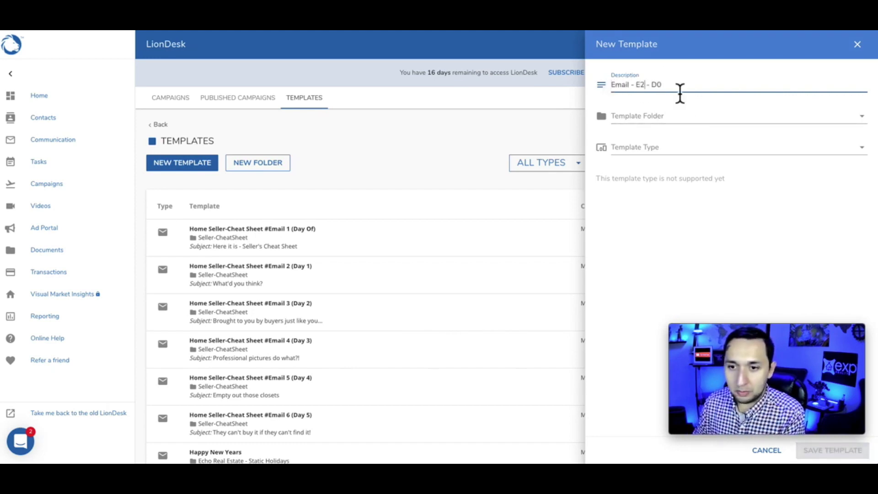
pyautogui.press('BackSpace')
pyautogui.write('1')
# Assign the template to YouTube Final Folder, with template type Email and the subject "Day 1".
pyautogui.click(680, 118)
pyautogui.click(644, 211)
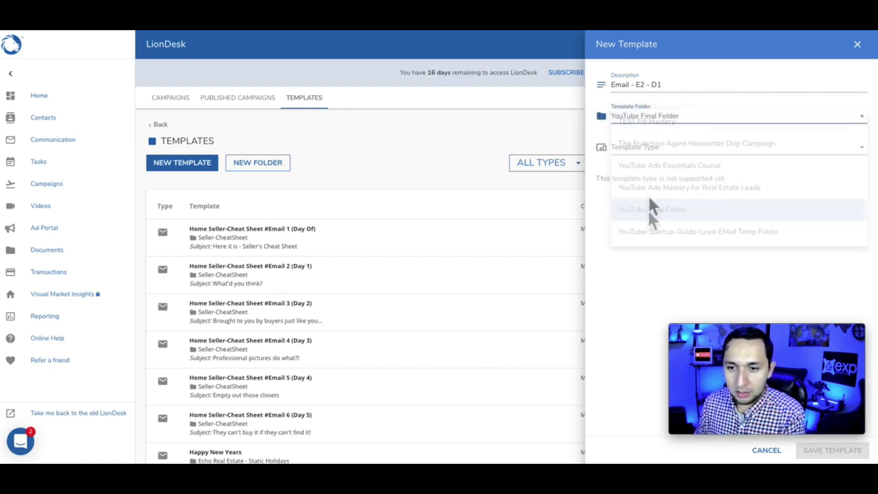
pyautogui.click(640, 151)
pyautogui.click(642, 157)
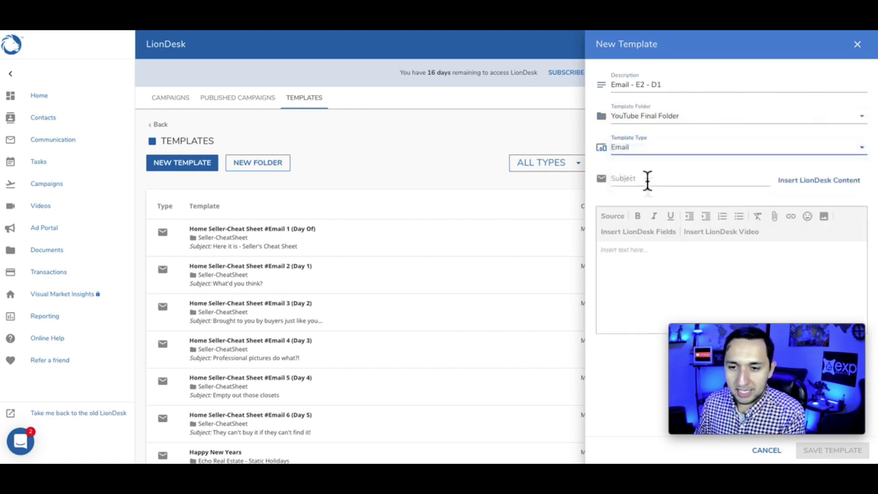
pyautogui.click(634, 185)
pyautogui.write('Day 1')
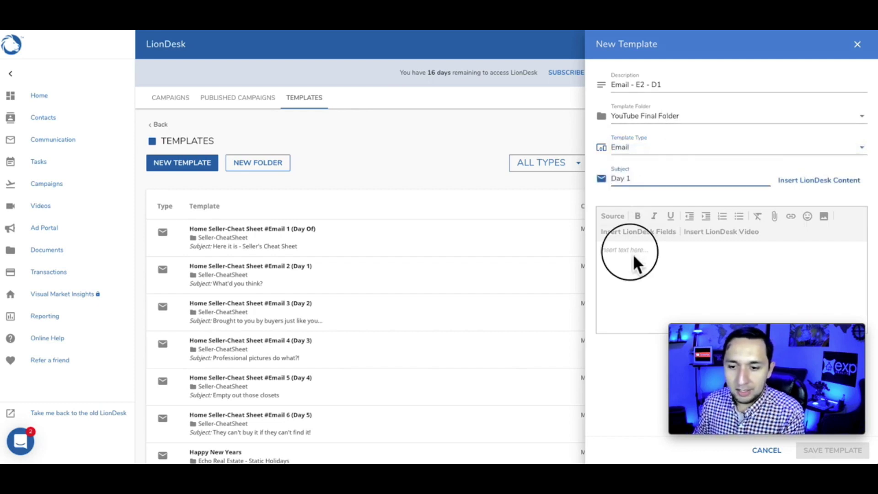
# Begin the email body with the Contact first name merge field and a comma, followed by a separate line reading "something.".
pyautogui.click(640, 232)
pyautogui.click(424, 226)
pyautogui.click(368, 252)
pyautogui.click(516, 303)
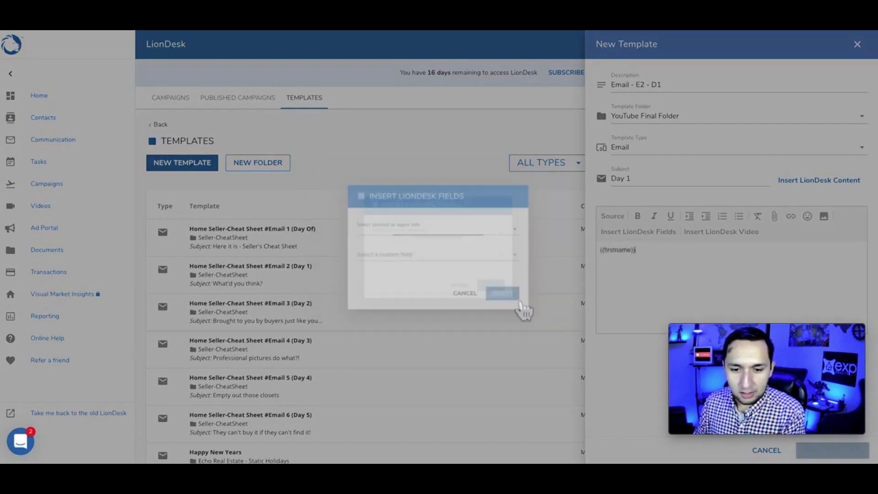
pyautogui.write(', Hello')
pyautogui.press('BackSpace')
pyautogui.press('BackSpace')
pyautogui.press('BackSpace')
pyautogui.press('BackSpace')
pyautogui.press('BackSpace')
pyautogui.press('BackSpace')
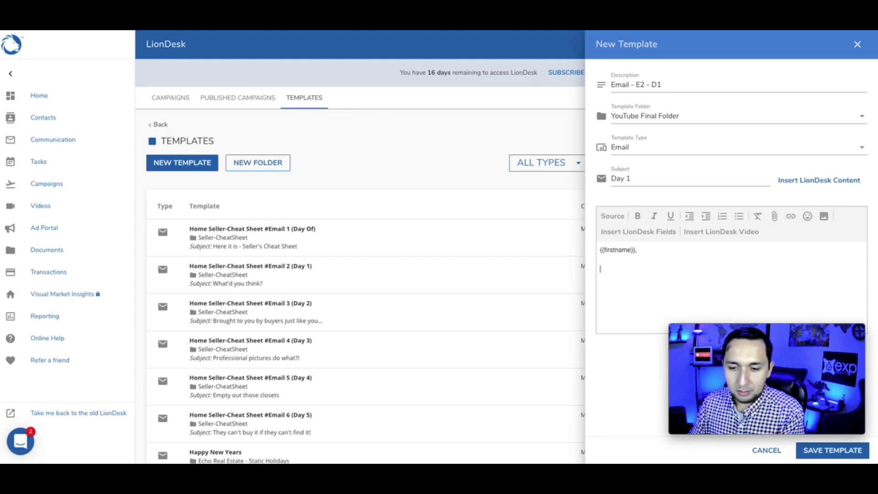
pyautogui.write('something,')
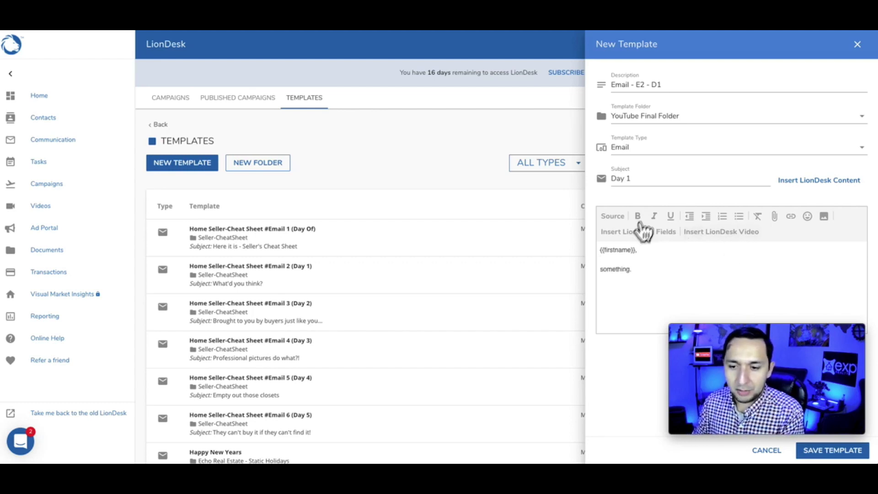
# Add the "Your email signature" merge field on its own line below "something." and save the second email template.
pyautogui.click(639, 231)
pyautogui.click(446, 231)
pyautogui.scroll(-10, 395, 317)
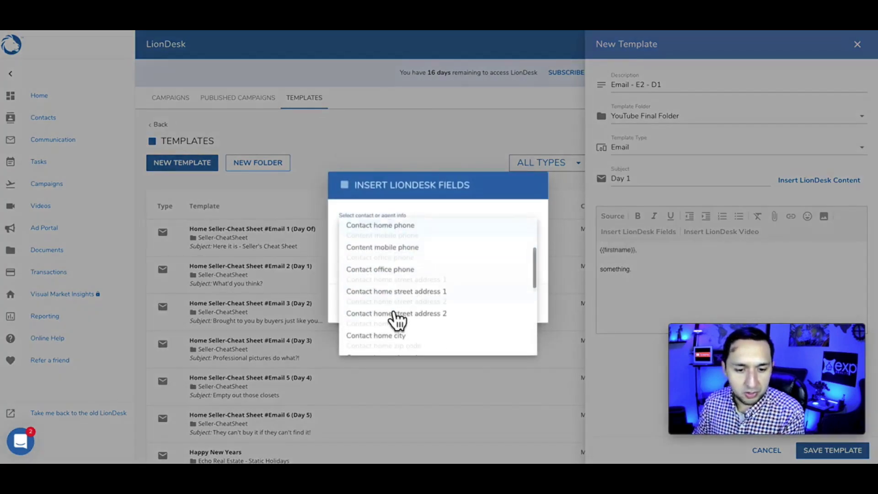
pyautogui.scroll(-10, 397, 316)
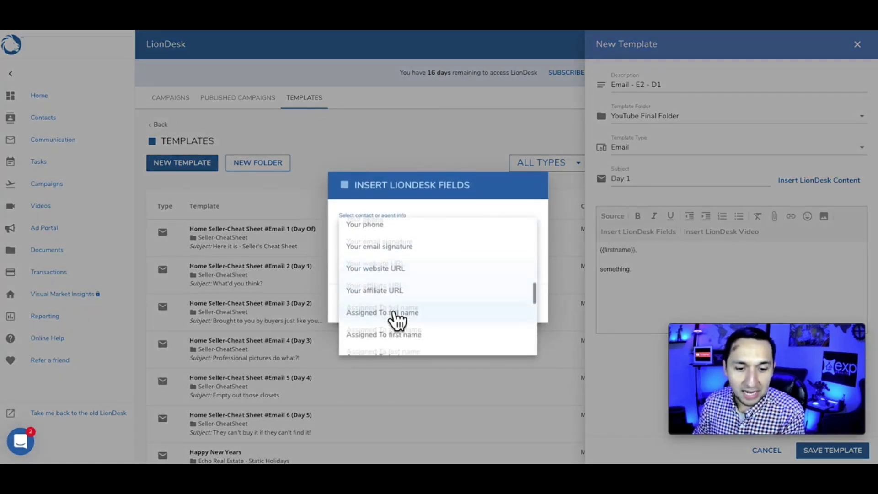
pyautogui.scroll(-2, 398, 320)
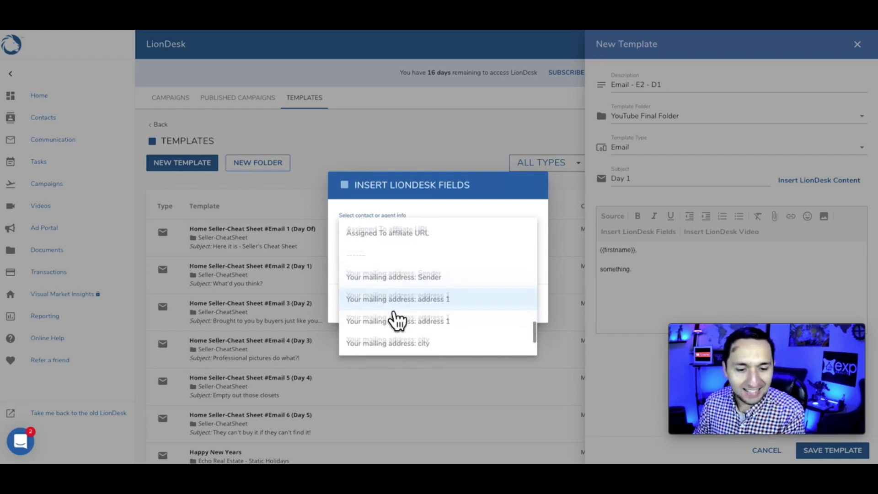
pyautogui.scroll(8, 398, 321)
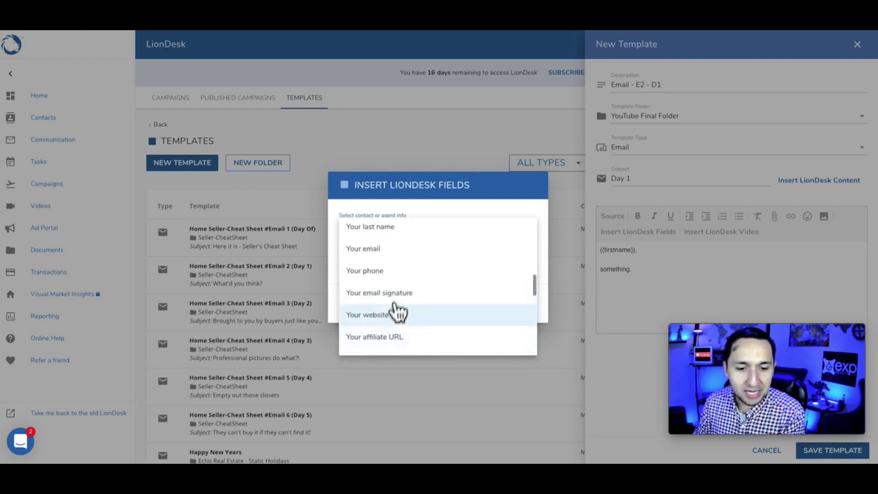
pyautogui.click(400, 293)
pyautogui.click(517, 305)
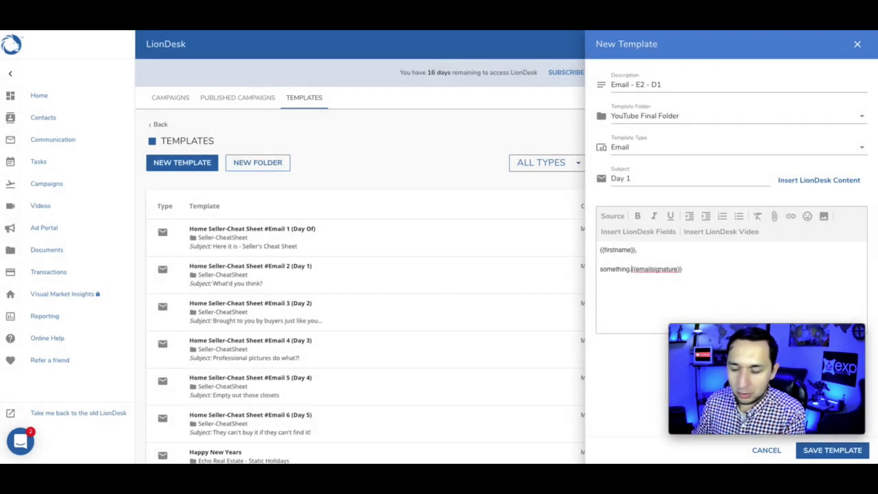
pyautogui.press('Return')
pyautogui.press('Return')
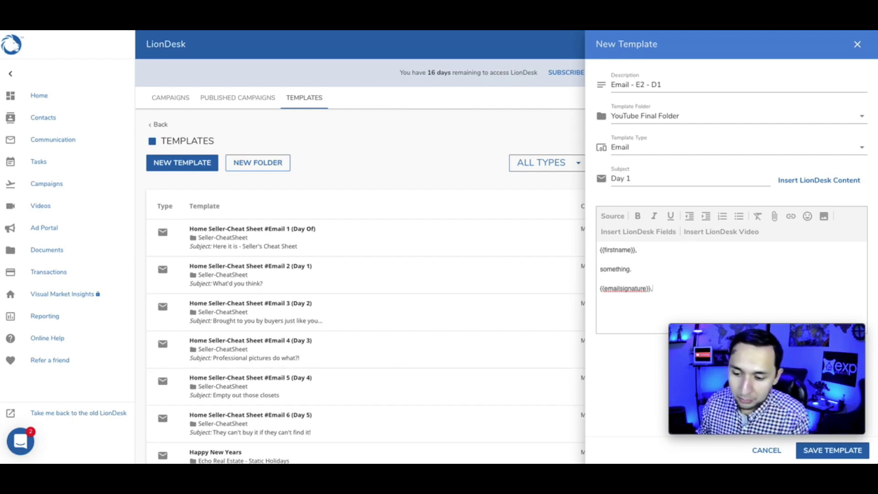
pyautogui.click(813, 454)
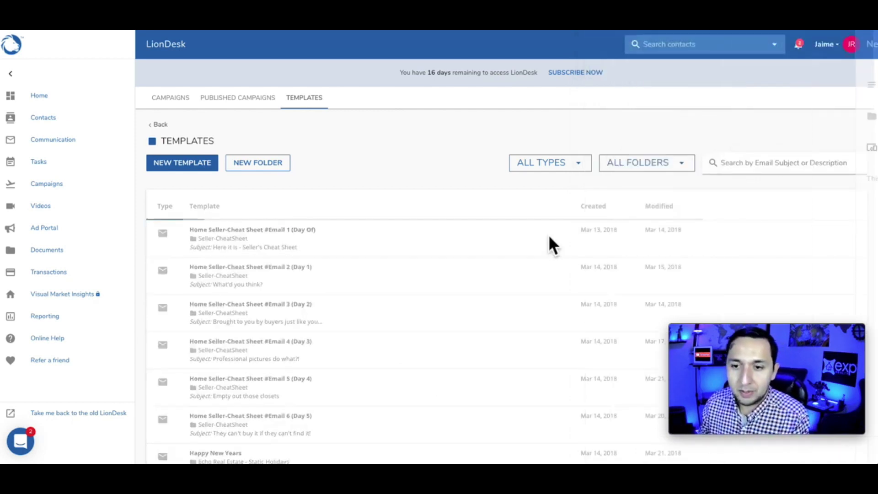
# Start a third new template with the description "Email - T1 - D0".
pyautogui.click(185, 165)
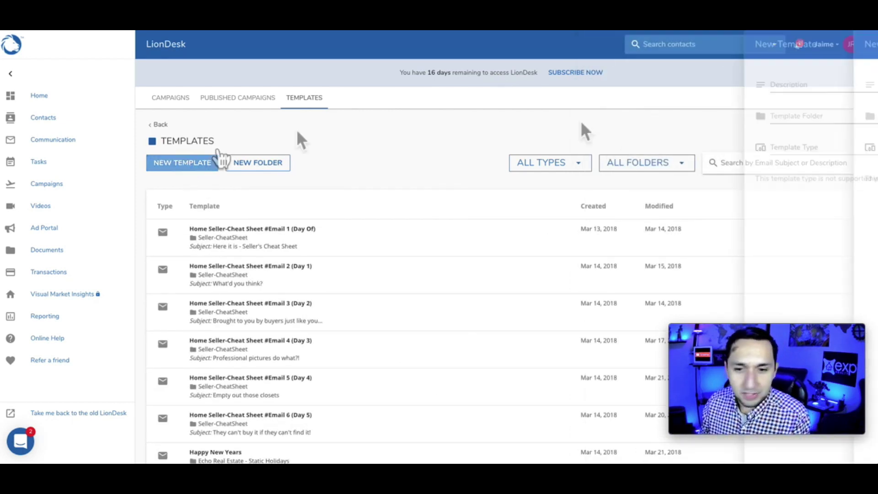
pyautogui.click(657, 91)
pyautogui.write('Email - E1 D0')
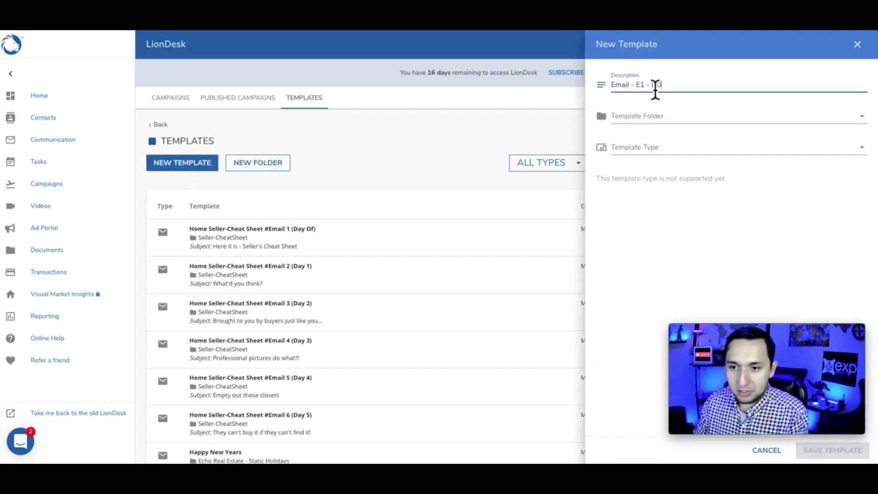
pyautogui.click(643, 85)
pyautogui.write('-')
pyautogui.press('Left')
pyautogui.press('Left')
pyautogui.press('Left')
pyautogui.press('BackSpace')
pyautogui.write('T')
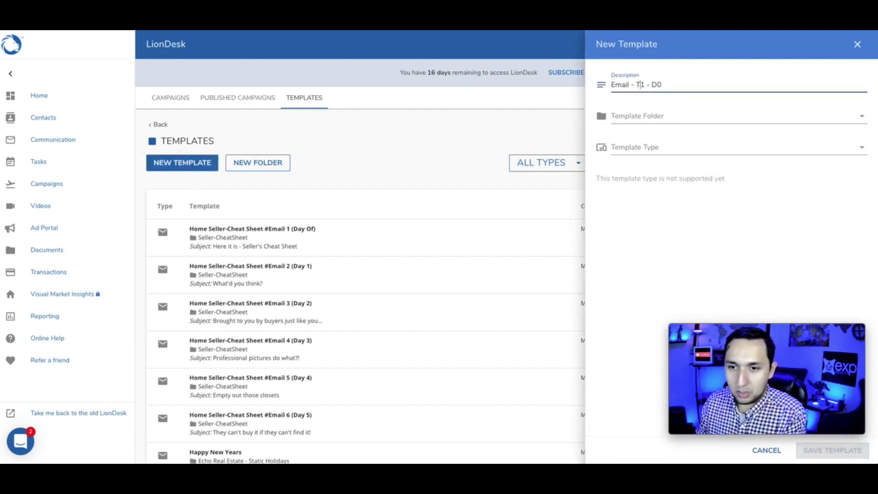
# Assign the third template to YouTube Final Folder and set its template type to Text.
pyautogui.click(661, 120)
pyautogui.click(657, 212)
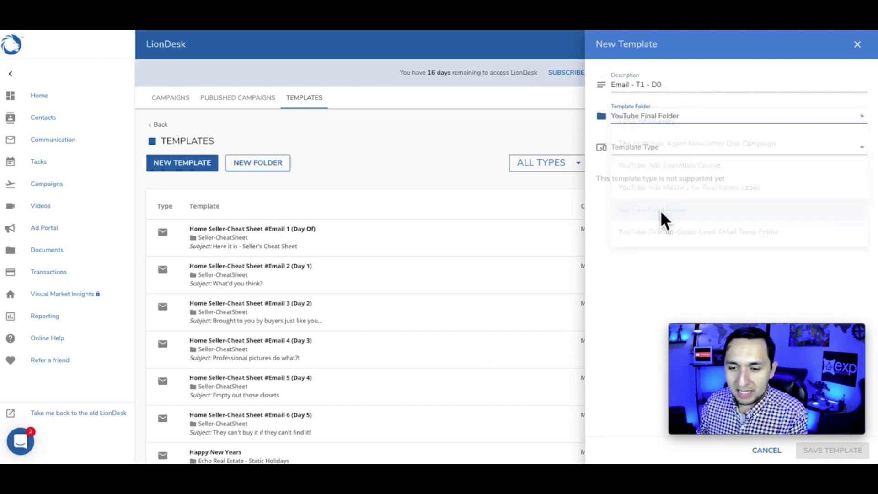
pyautogui.click(656, 155)
pyautogui.click(633, 182)
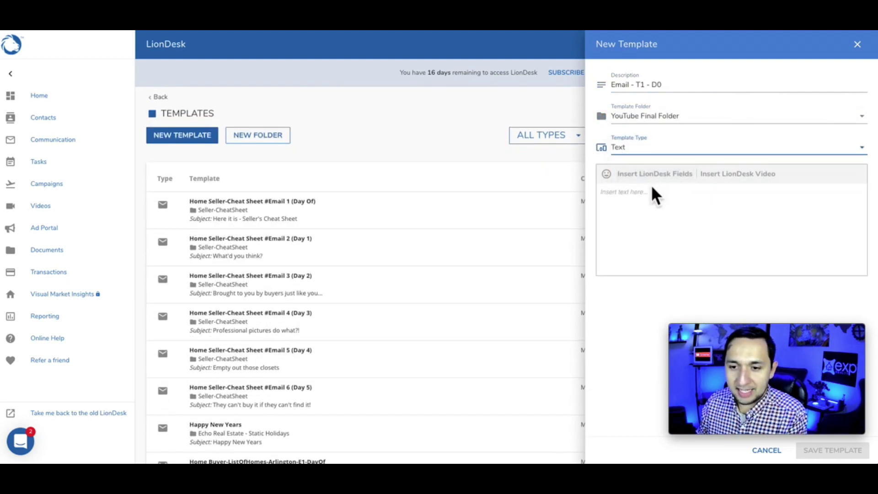
# Write the text message as the Contact first name merge field, a comma, and "it's" followed by the sender's first name.
pyautogui.click(615, 174)
pyautogui.click(421, 227)
pyautogui.click(401, 256)
pyautogui.click(517, 303)
pyautogui.write(', ')
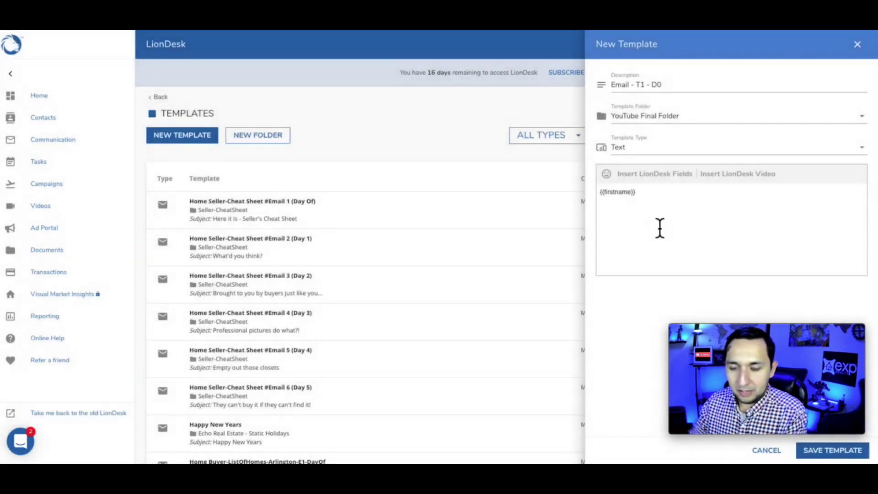
pyautogui.write("it's Jaime.")
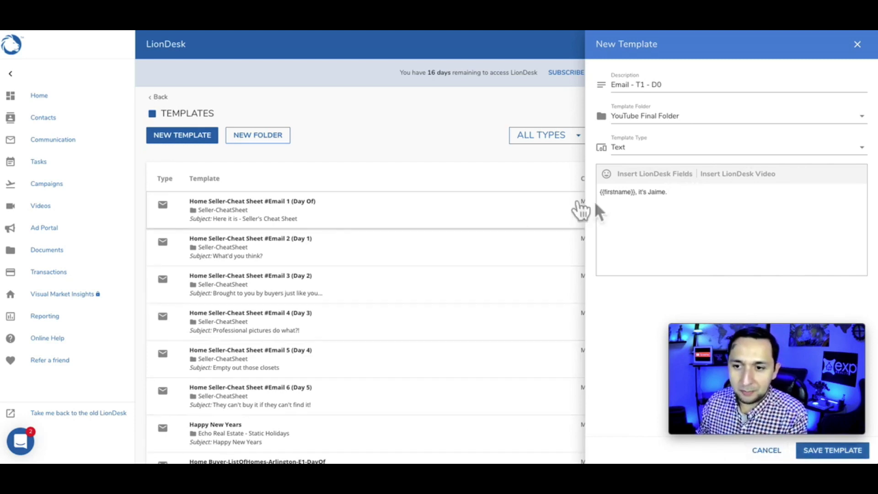
# Save the text template and open the list of campaigns.
pyautogui.click(625, 82)
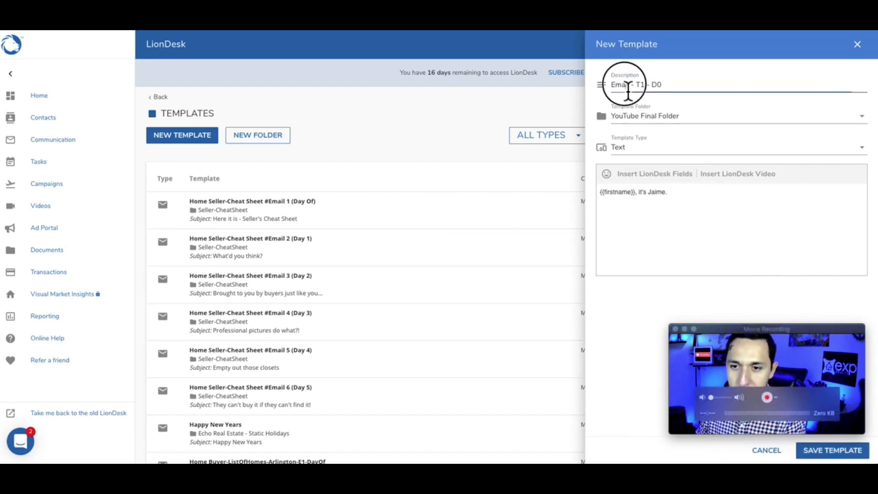
pyautogui.press('Return')
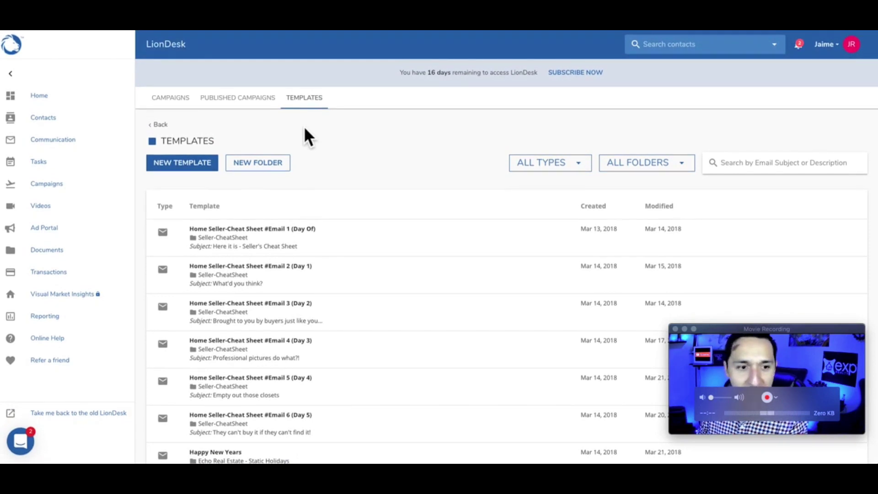
pyautogui.click(176, 102)
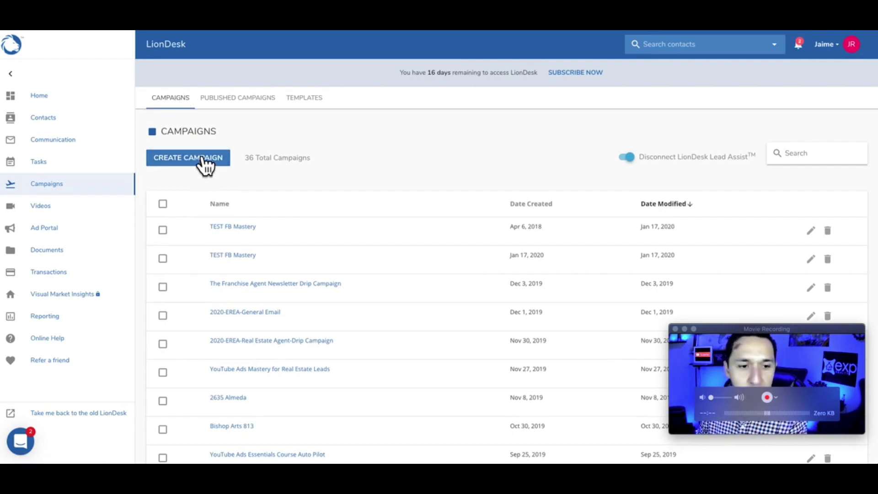
# Create a new campaign named "YouTube Final Campaign".
pyautogui.click(202, 158)
pyautogui.click(420, 253)
pyautogui.write('YouTU')
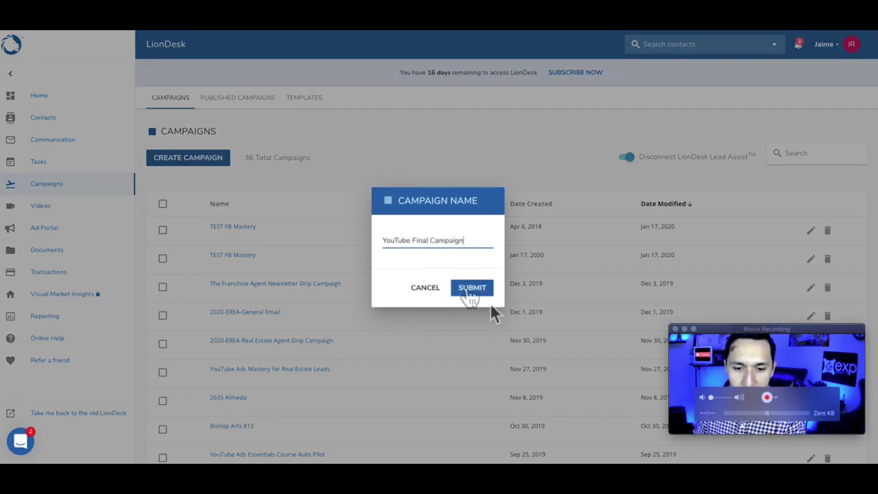
pyautogui.click(474, 293)
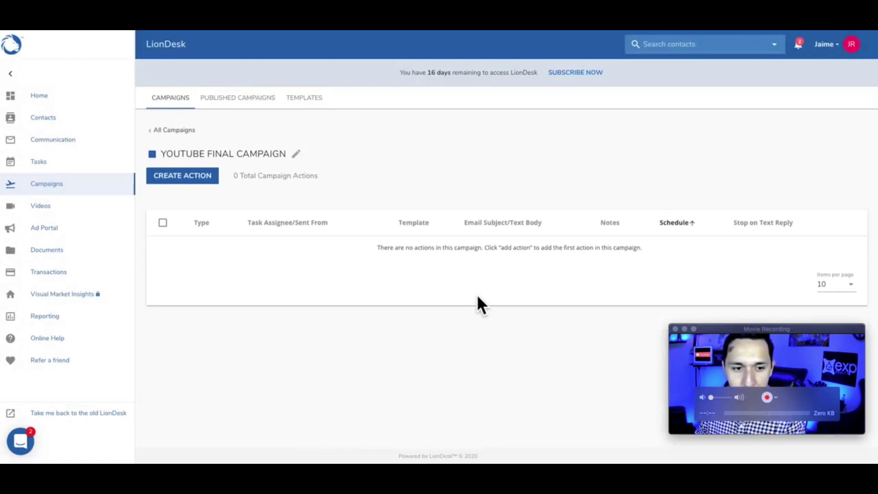
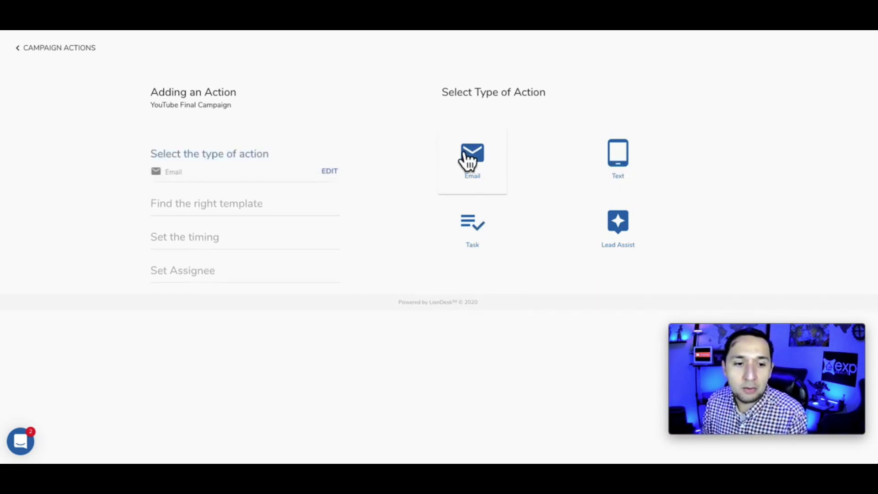
# For the campaign's first email action, choose the template "Email - E1 - D0" from YouTube Final Folder.
pyautogui.click(260, 205)
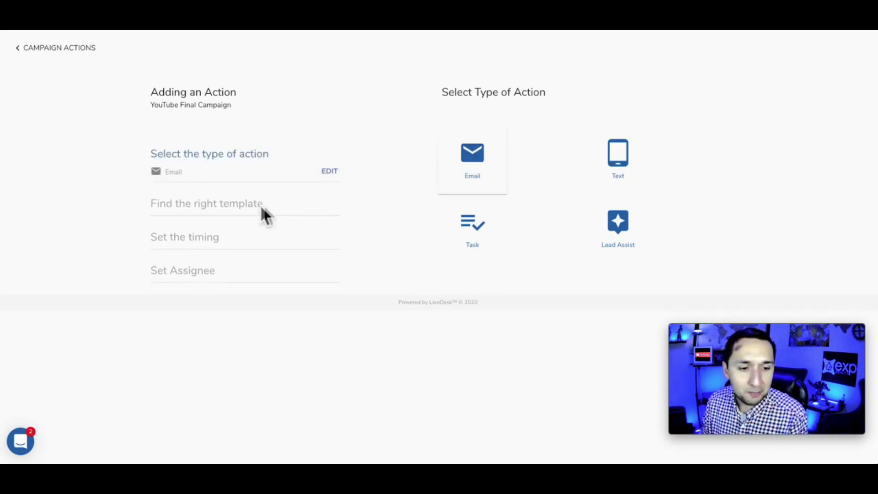
pyautogui.moveTo(769, 326); pyautogui.dragTo(766, 286)
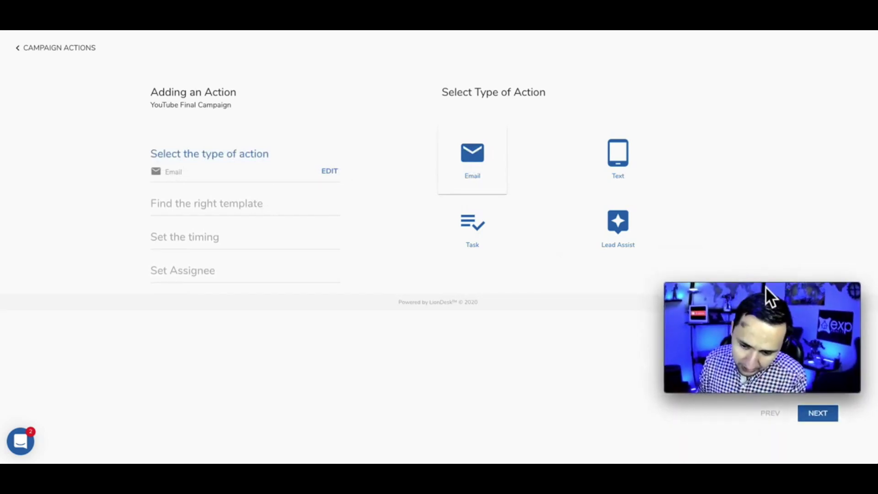
pyautogui.click(809, 415)
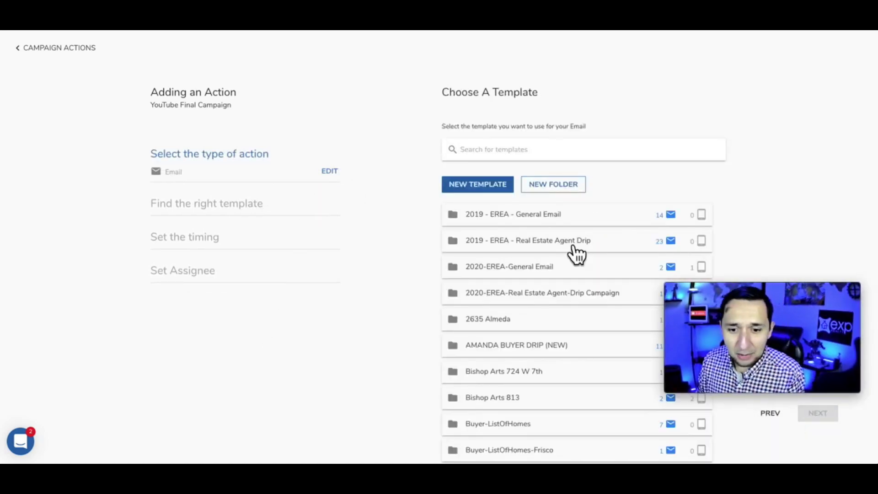
pyautogui.scroll(-3, 555, 266)
pyautogui.scroll(-15, 555, 267)
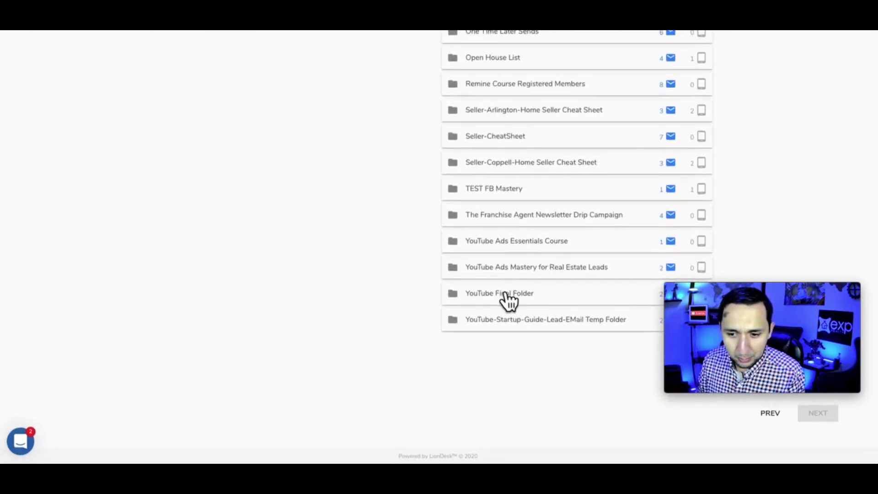
pyautogui.click(513, 293)
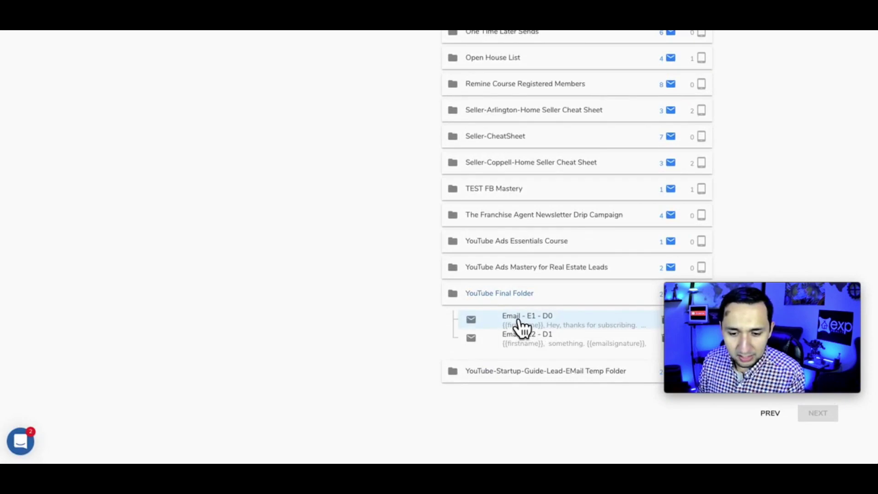
pyautogui.click(521, 325)
pyautogui.click(805, 419)
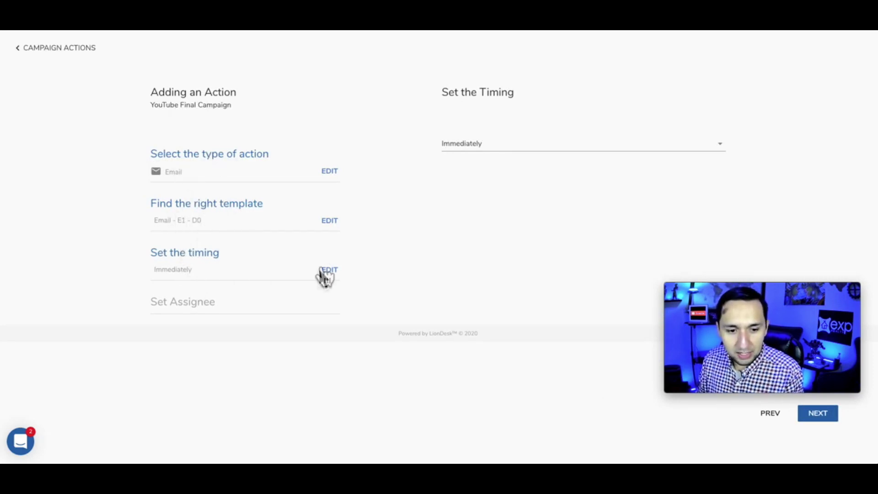
# Keep the first email action's timing at Immediately and the assignee as Me, and submit the action.
pyautogui.click(479, 146)
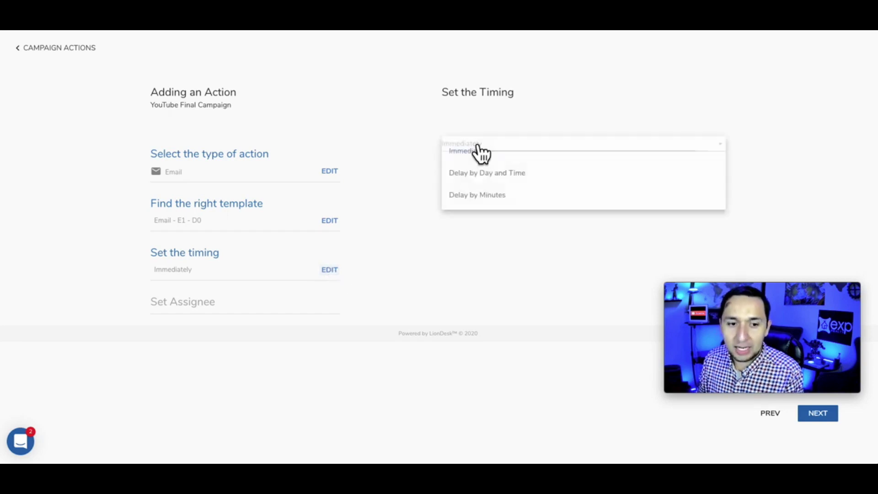
pyautogui.click(805, 156)
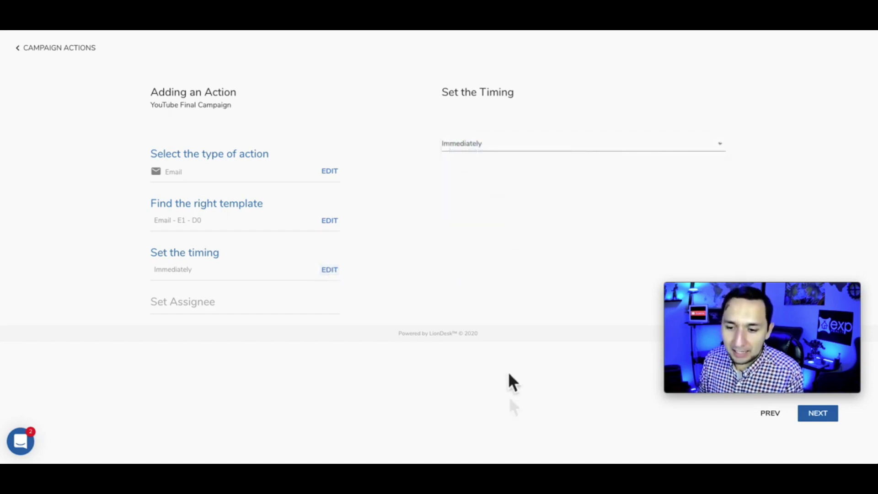
pyautogui.click(816, 415)
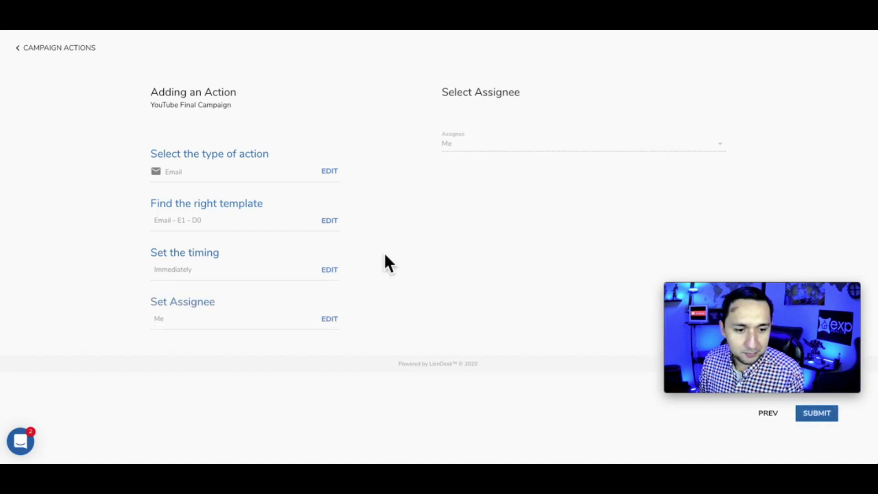
pyautogui.moveTo(503, 151)
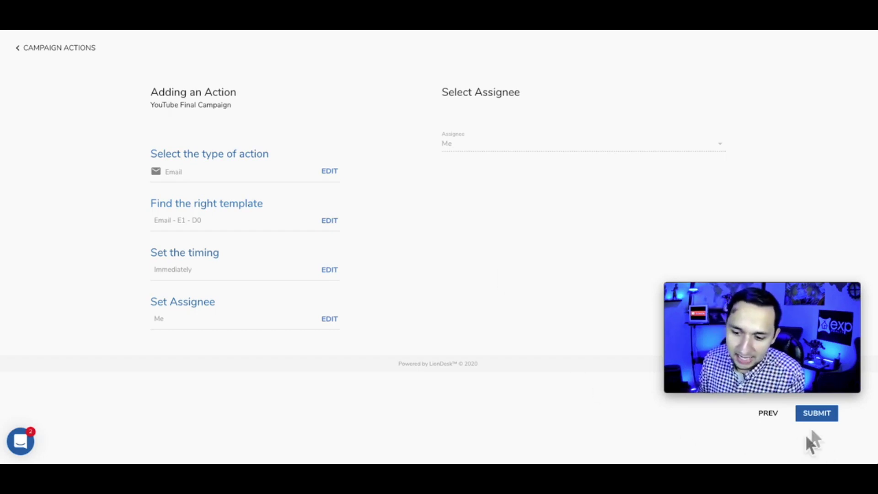
pyautogui.click(808, 413)
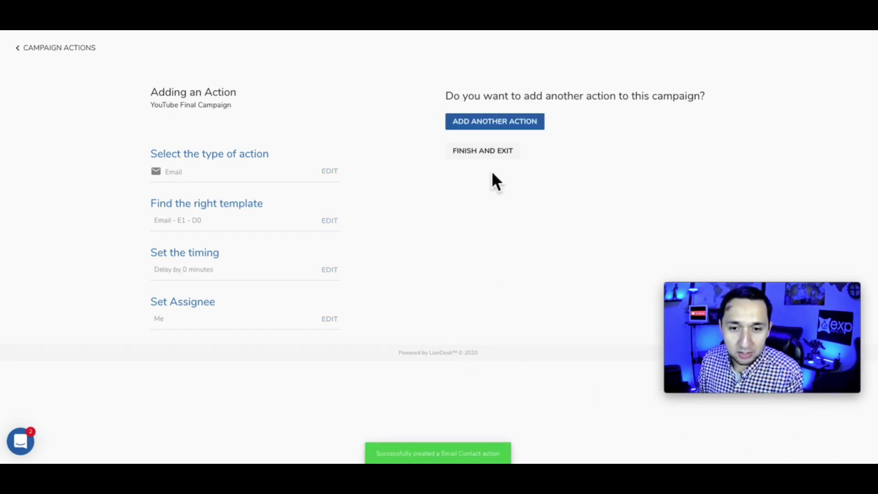
# Add another email action to the campaign using the template "Email - E2 - D1" from YouTube Final Folder.
pyautogui.click(505, 123)
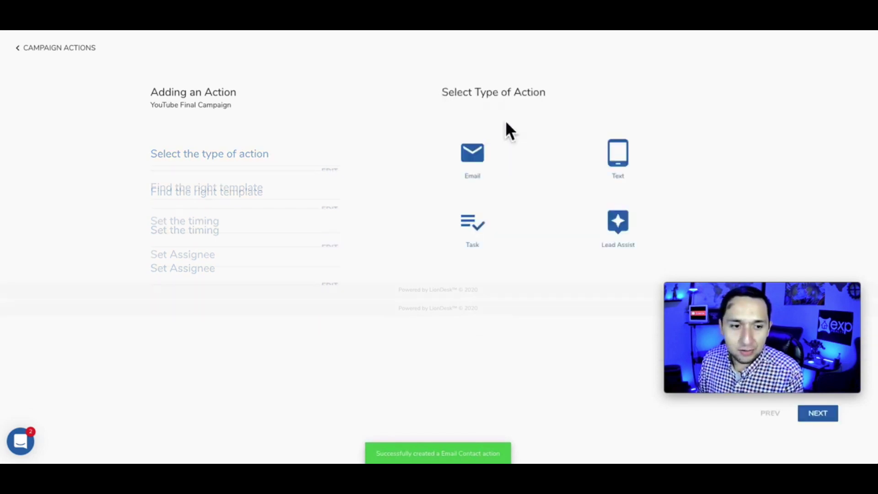
pyautogui.click(474, 164)
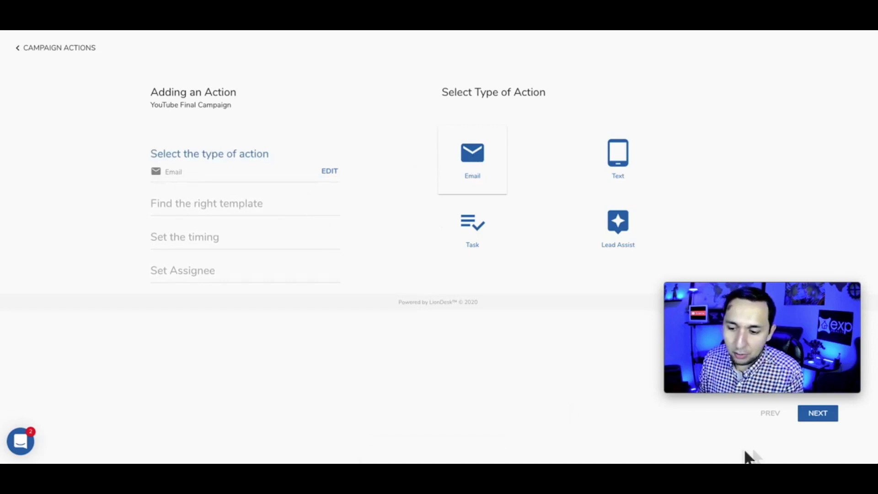
pyautogui.click(805, 420)
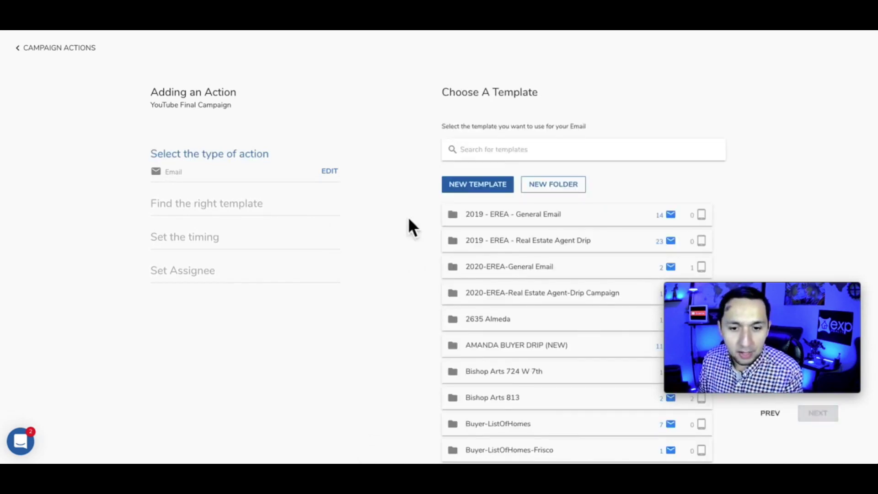
pyautogui.scroll(-15, 437, 357)
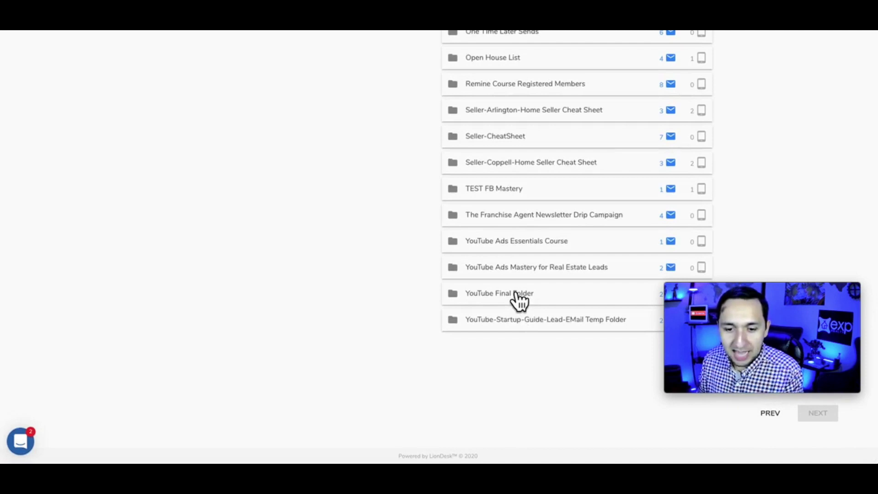
pyautogui.click(519, 300)
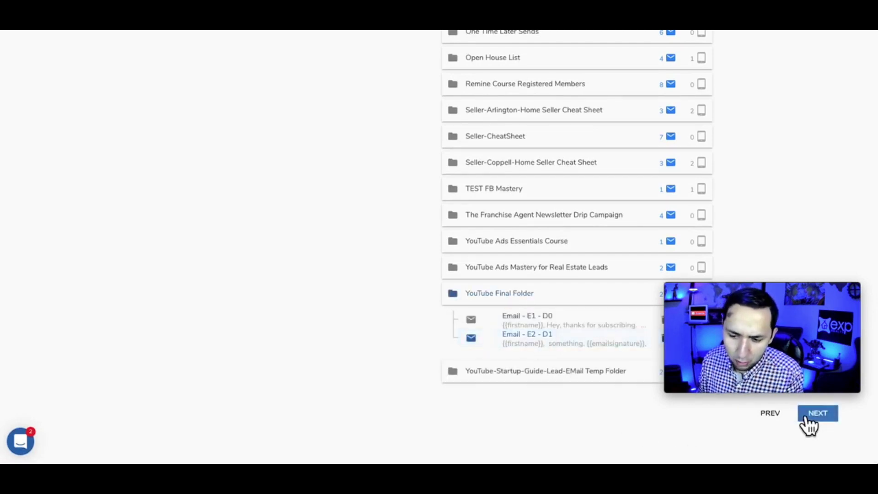
pyautogui.click(807, 415)
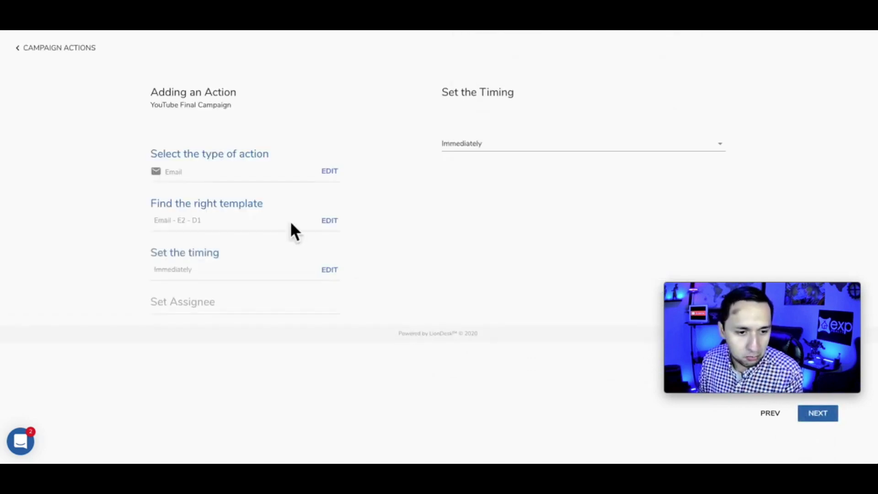
# Set the second email's timing to Delay by Day and Time, 1 day at 7:00 am, and submit it with Me as assignee.
pyautogui.click(514, 150)
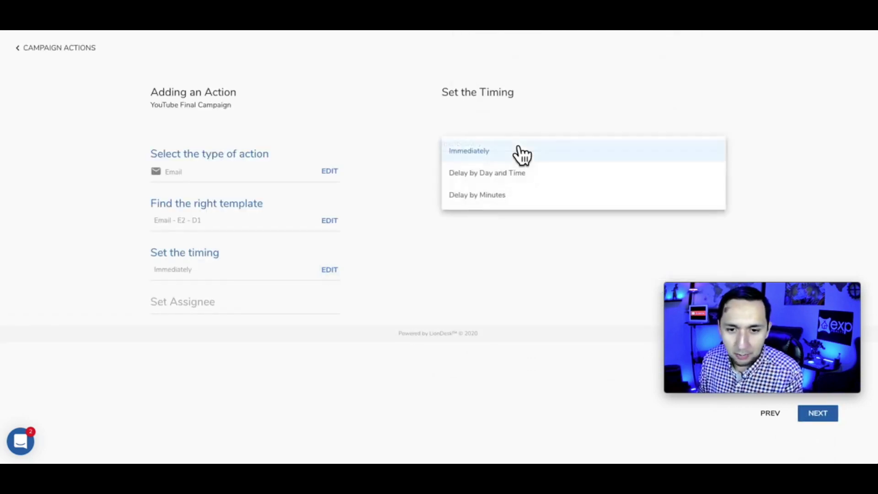
pyautogui.click(486, 179)
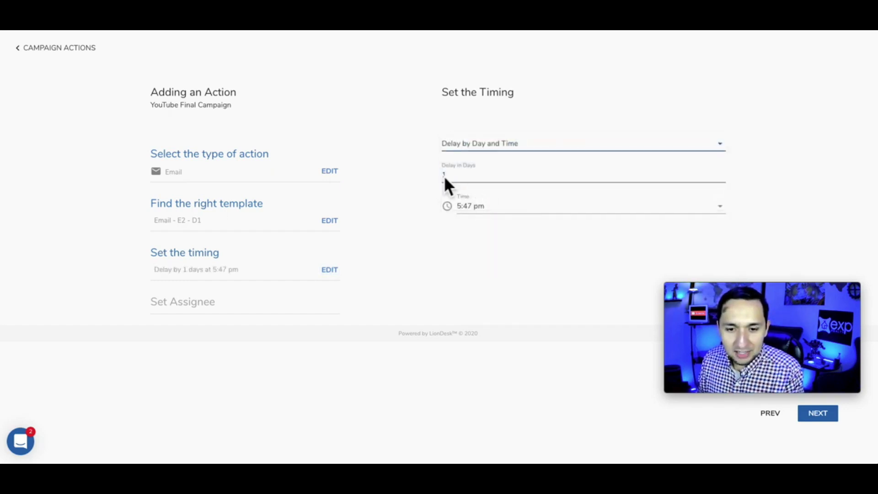
pyautogui.click(519, 207)
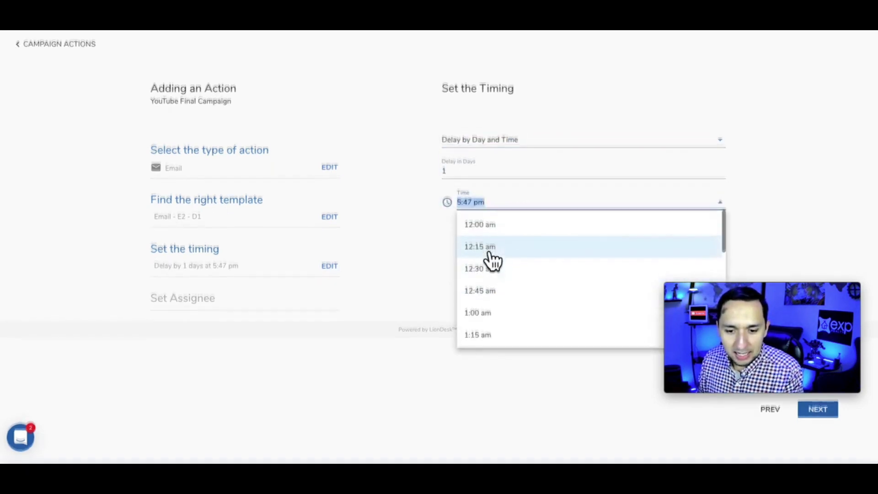
pyautogui.scroll(-3, 492, 261)
pyautogui.scroll(-10, 492, 260)
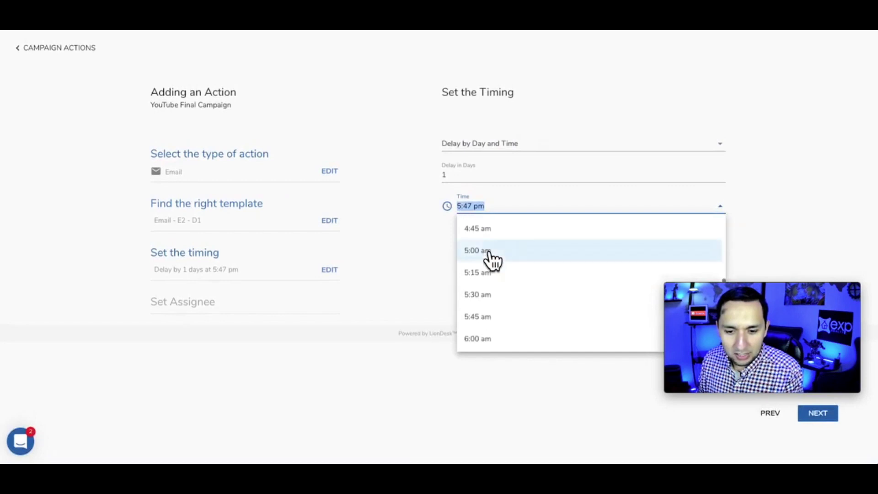
pyautogui.scroll(1, 489, 256)
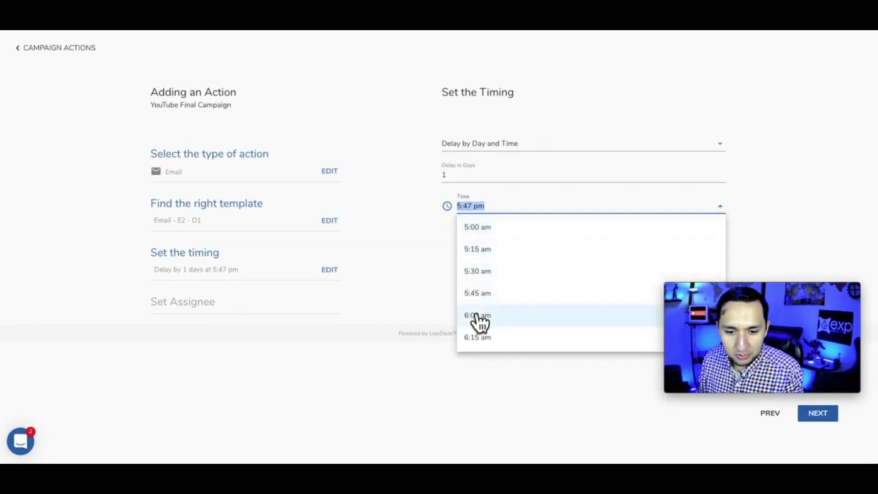
pyautogui.scroll(-4, 478, 322)
pyautogui.click(489, 251)
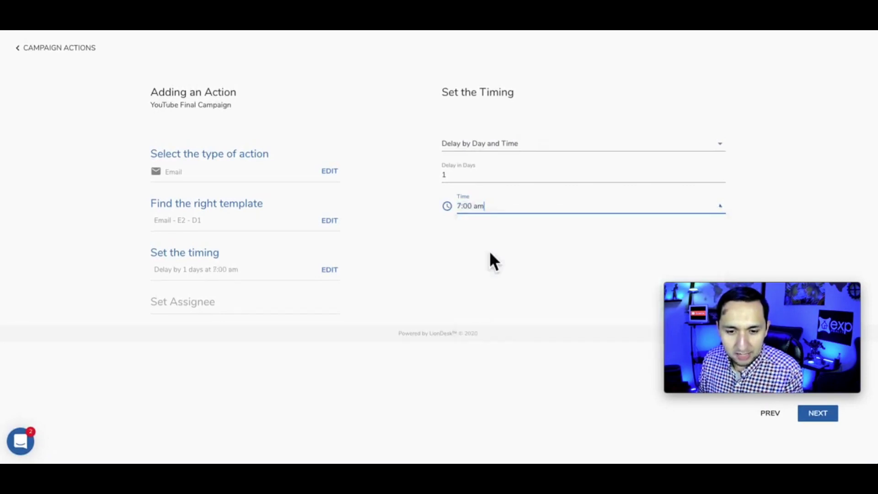
pyautogui.click(519, 271)
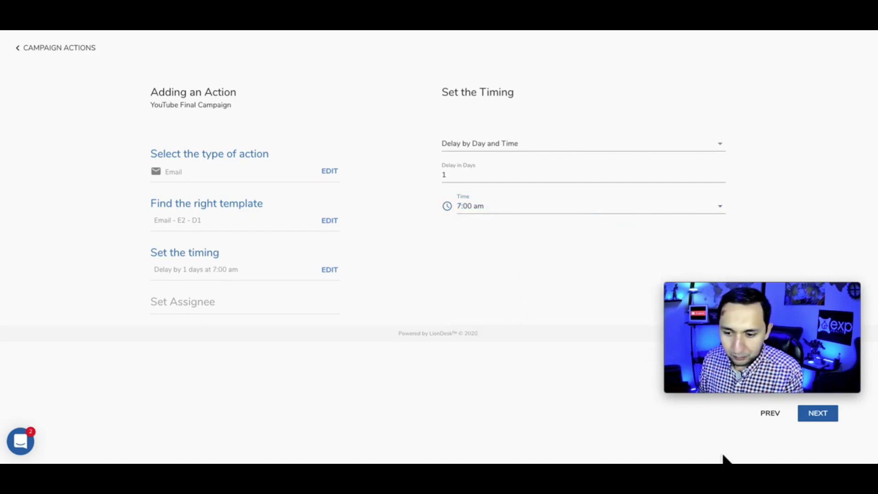
pyautogui.click(816, 415)
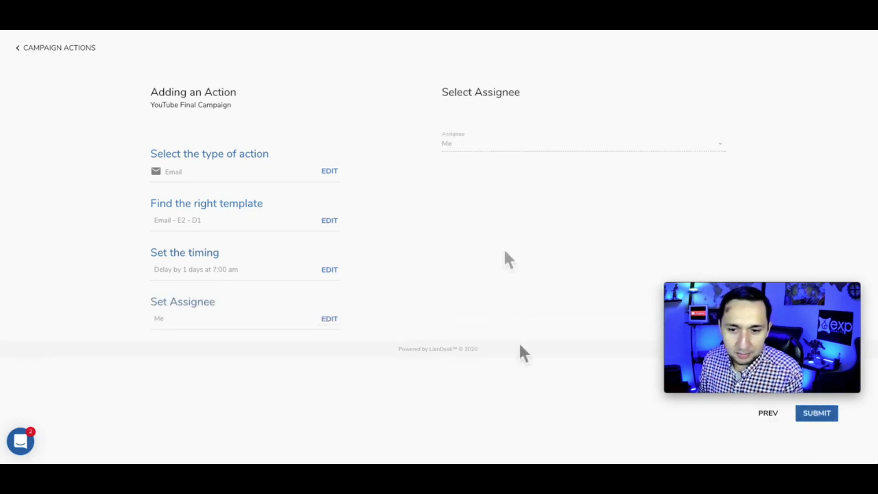
pyautogui.click(820, 418)
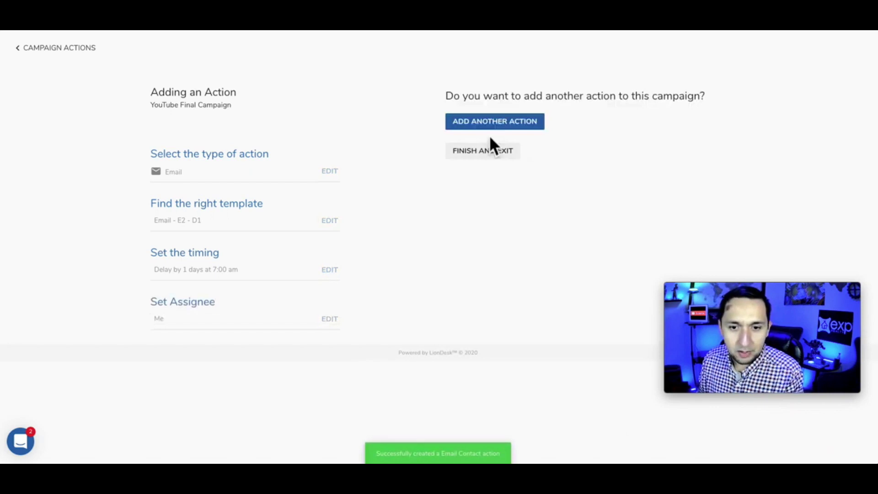
# Add a text action to the campaign using the template "Email - T1 - D0" from YouTube Final Folder.
pyautogui.click(490, 126)
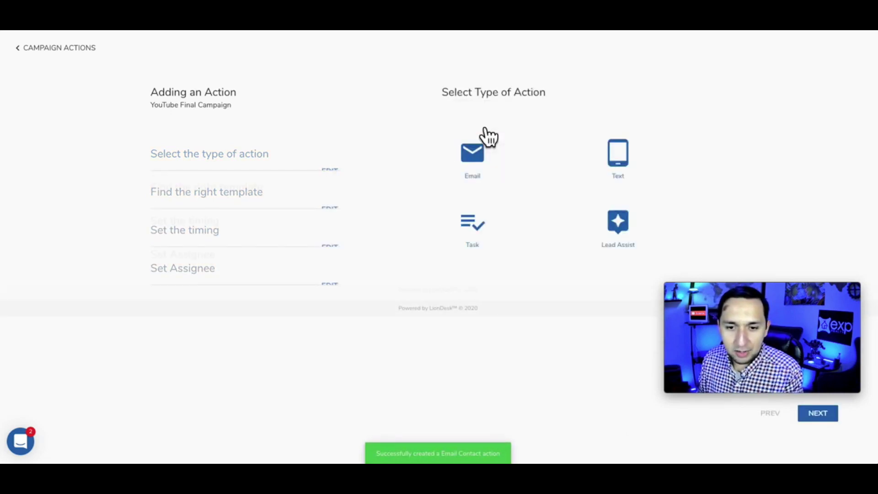
pyautogui.click(621, 160)
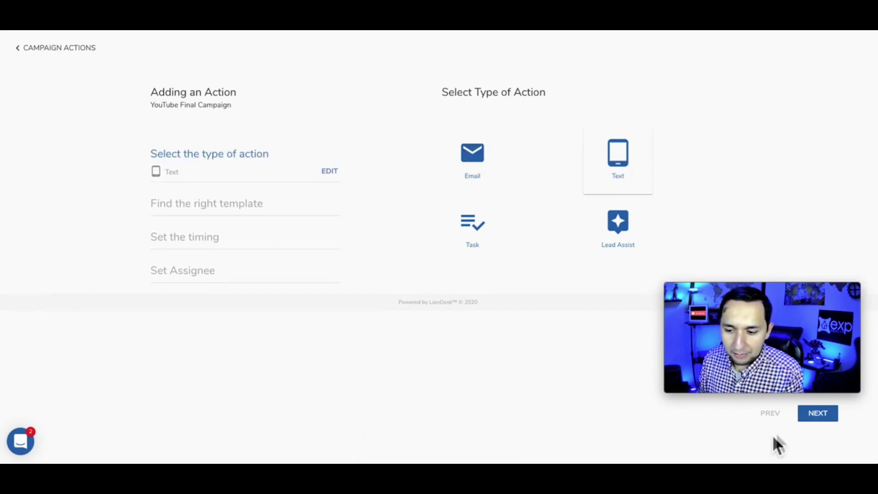
pyautogui.click(814, 414)
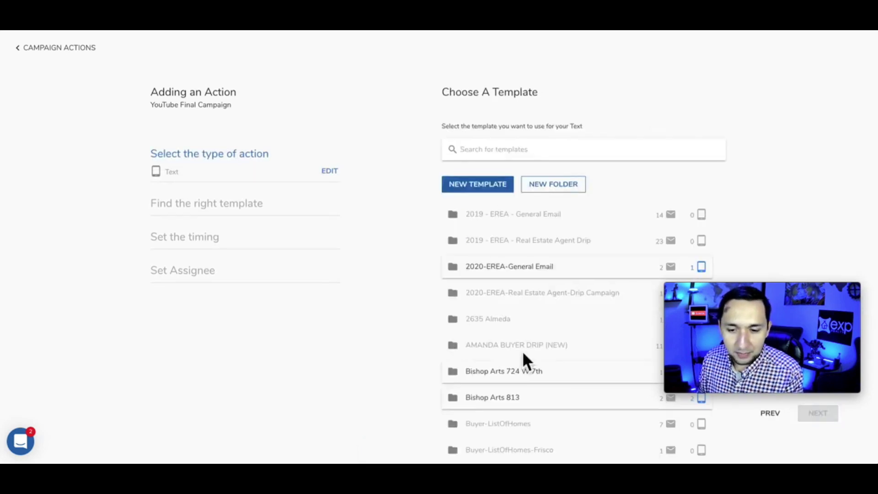
pyautogui.scroll(-15, 522, 350)
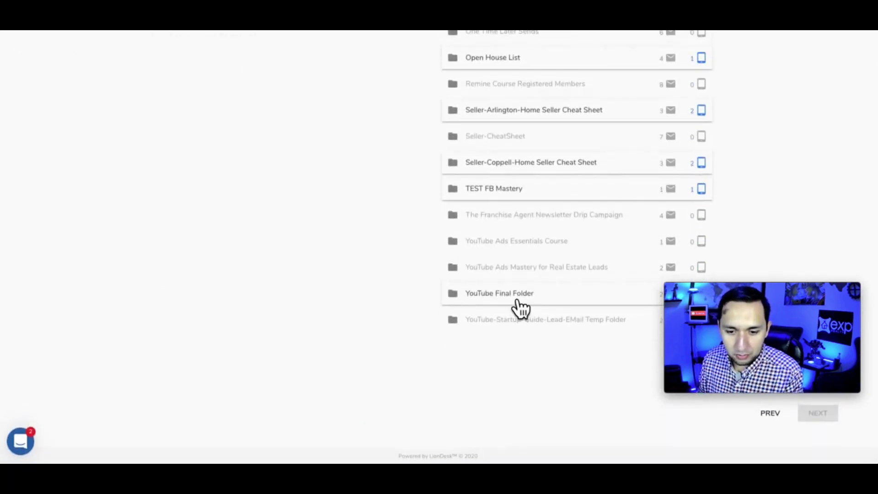
pyautogui.click(521, 297)
pyautogui.scroll(2, 519, 308)
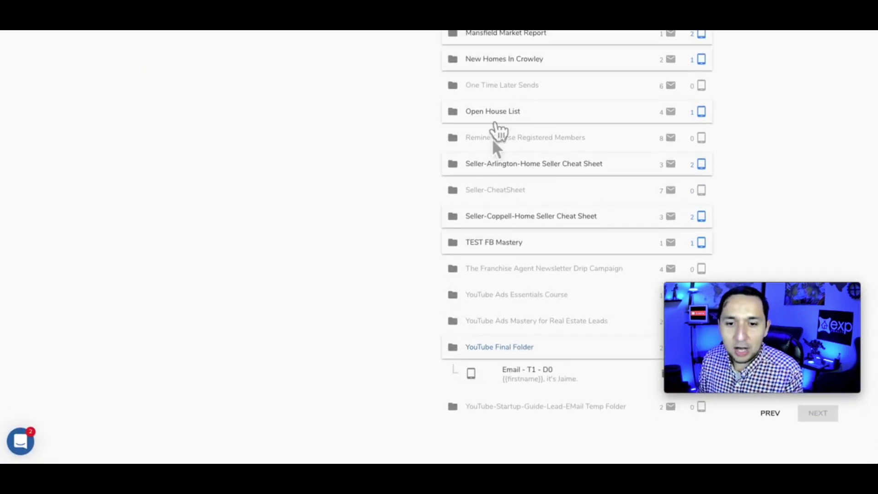
pyautogui.scroll(15, 524, 201)
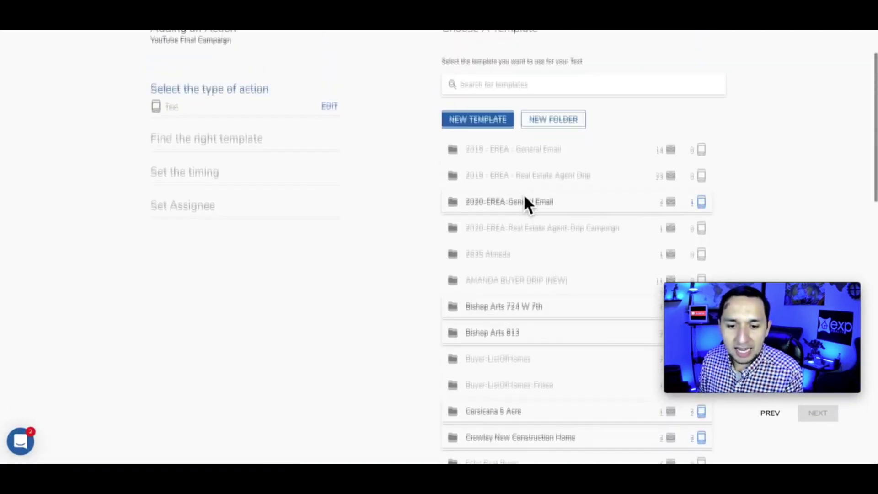
pyautogui.scroll(-6, 524, 200)
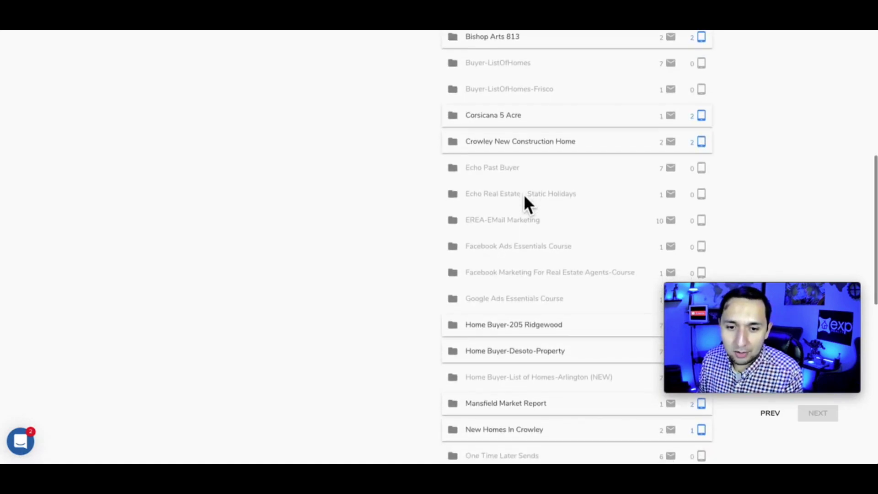
pyautogui.scroll(-8, 525, 197)
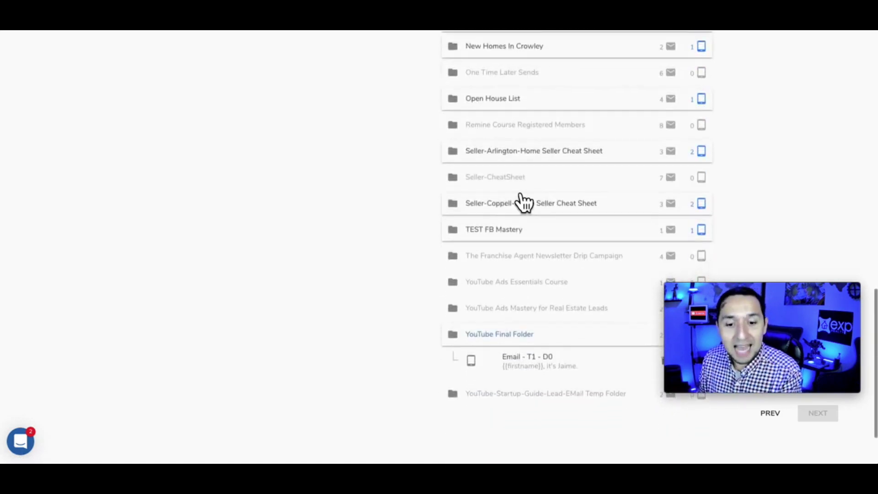
pyautogui.click(531, 362)
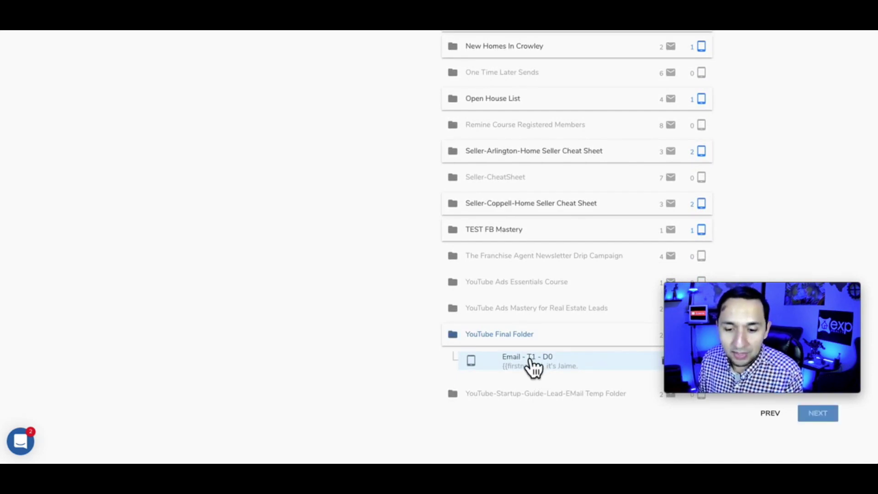
pyautogui.click(807, 417)
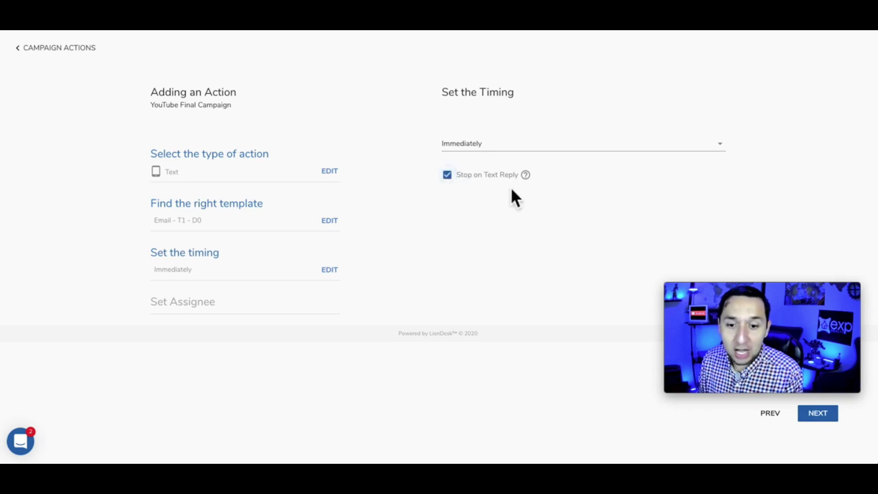
# Keep the text action's timing at Immediately with Stop on Text Reply and assignee Me, submit it, and finish adding actions.
pyautogui.click(816, 416)
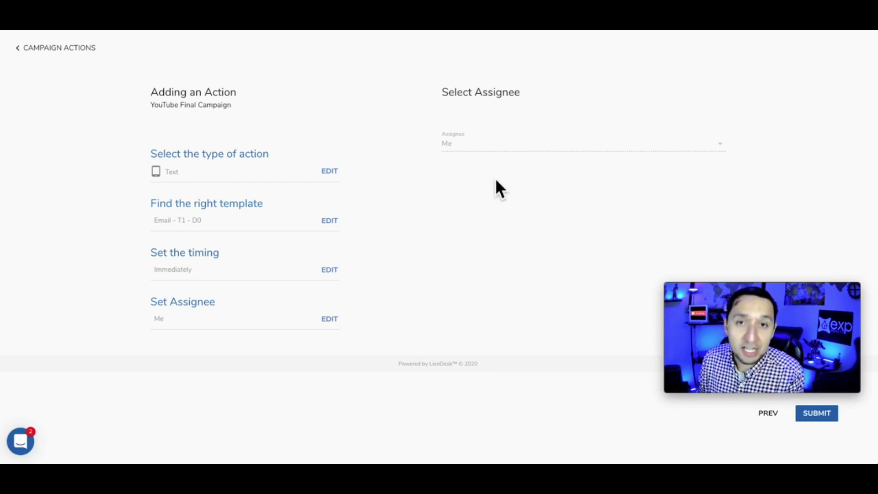
pyautogui.click(806, 415)
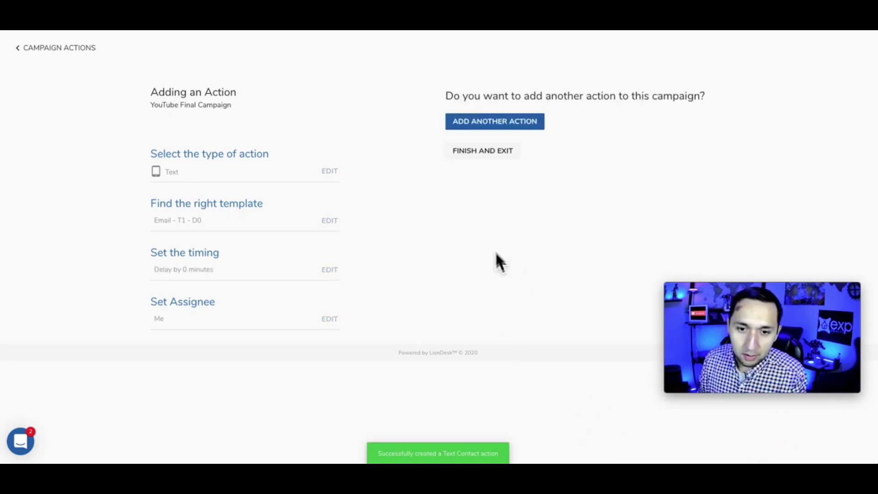
pyautogui.click(498, 151)
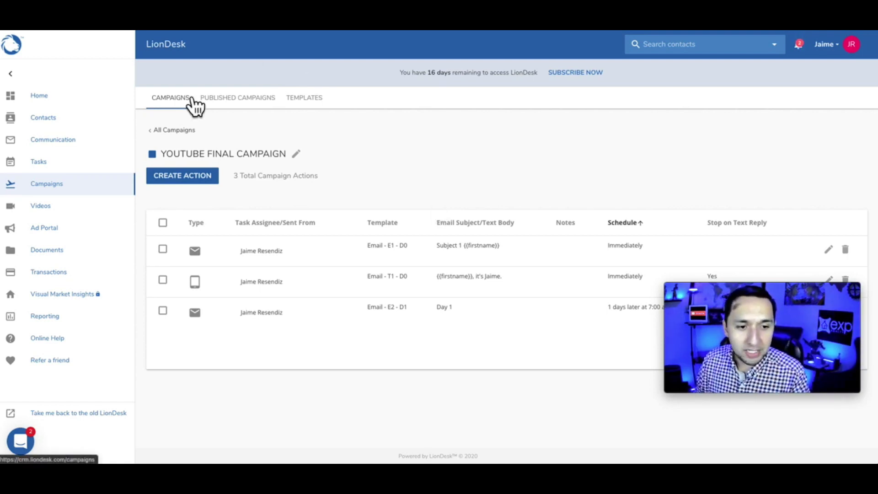
# Add a new lead source named "YouTube Final Source" in the account settings.
pyautogui.click(831, 46)
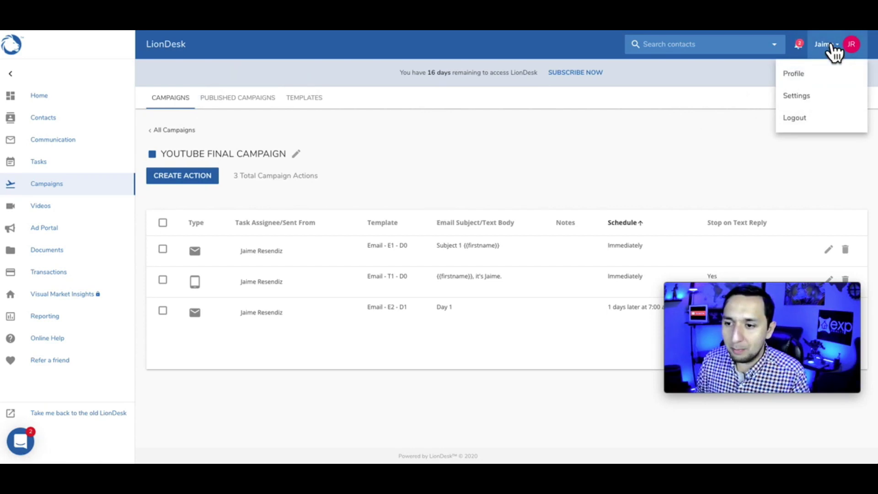
pyautogui.click(796, 96)
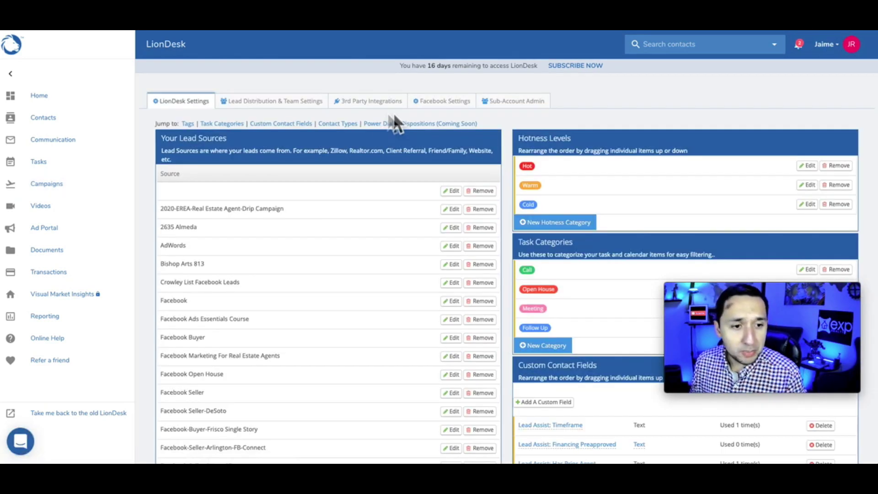
pyautogui.scroll(-15, 255, 240)
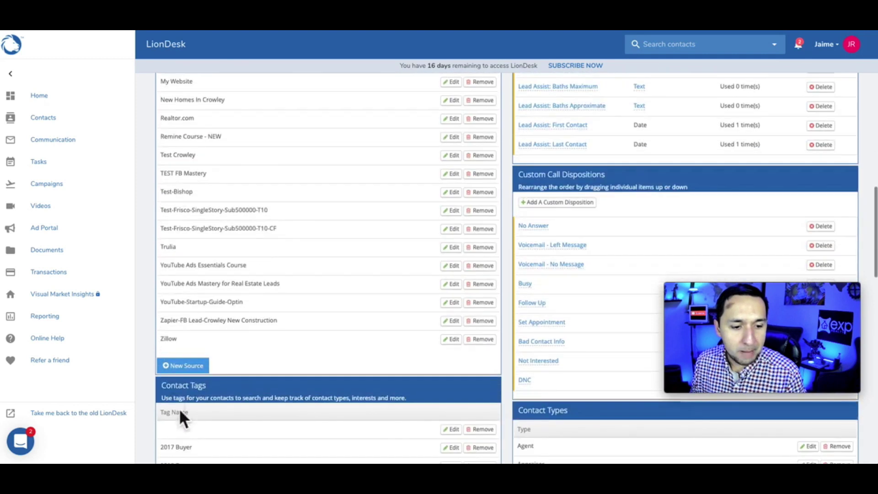
pyautogui.click(183, 365)
pyautogui.click(450, 146)
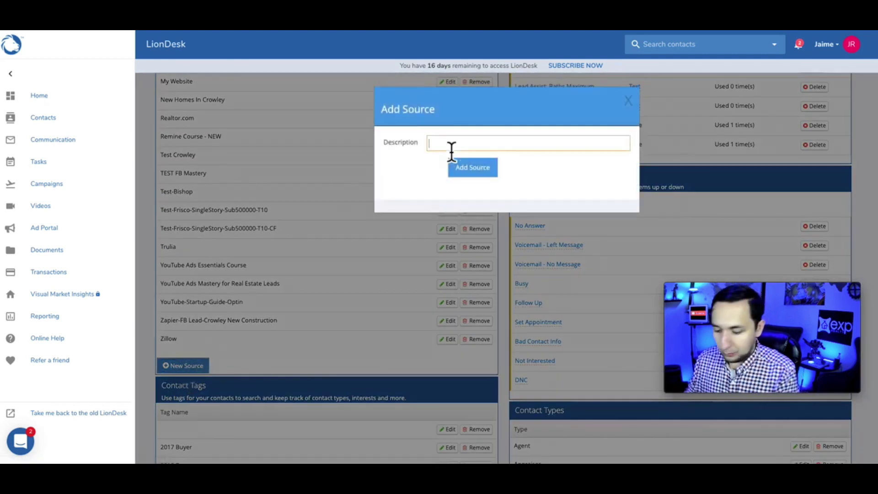
pyautogui.write('YouTube Final Source')
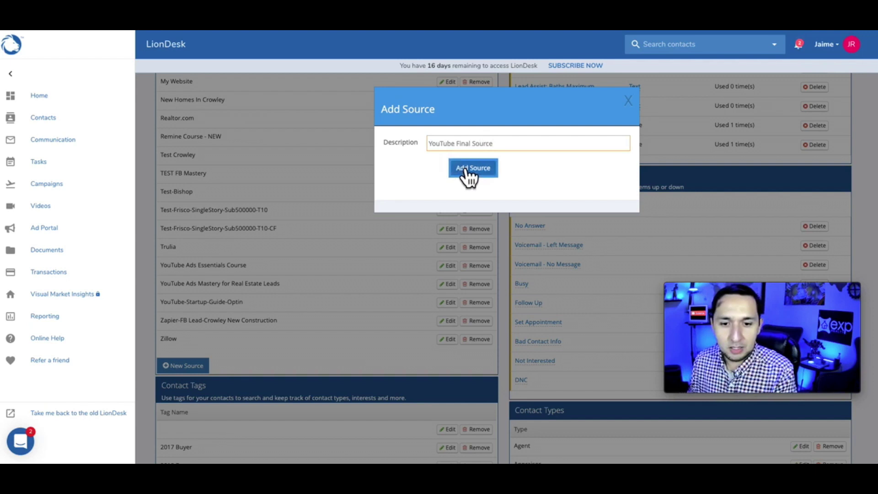
pyautogui.click(470, 171)
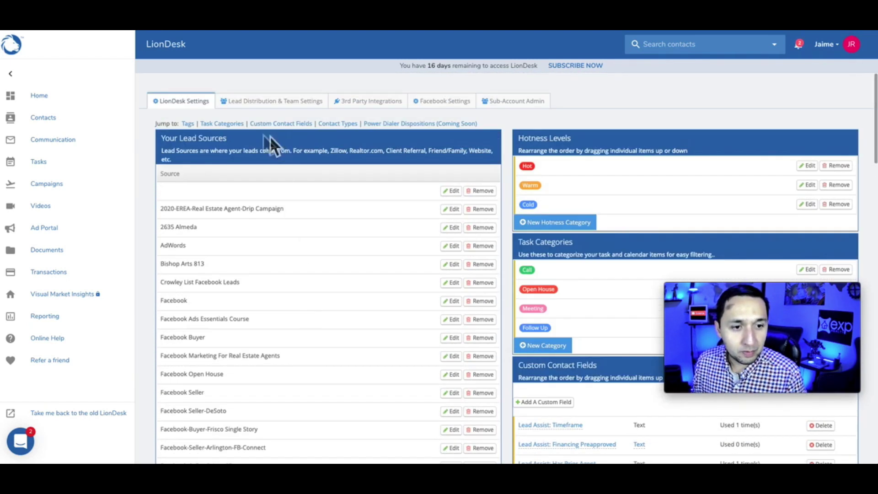
# Start a new lead routing for the lead source provider Zapier in the lead distribution settings.
pyautogui.click(256, 101)
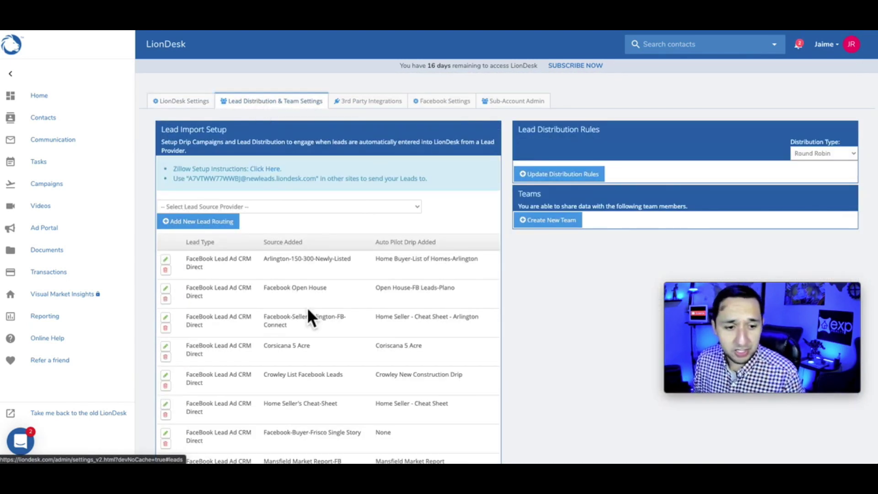
pyautogui.click(262, 207)
pyautogui.scroll(-20, 265, 369)
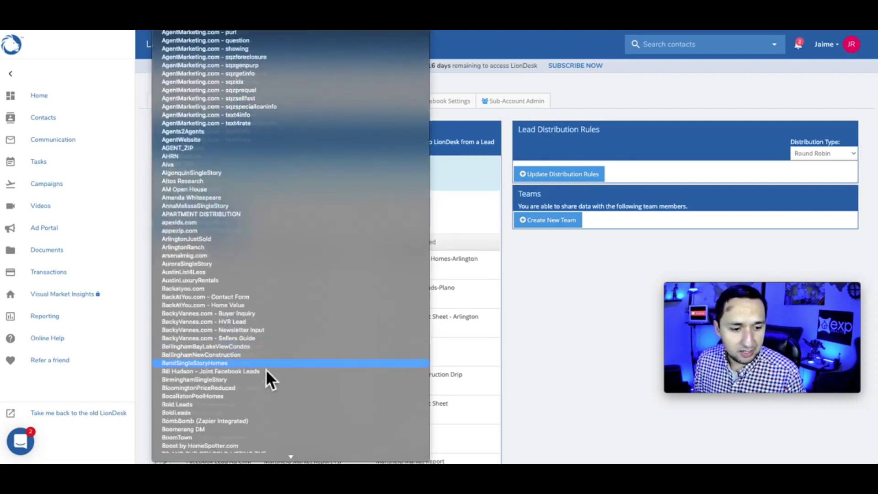
pyautogui.scroll(-15, 265, 369)
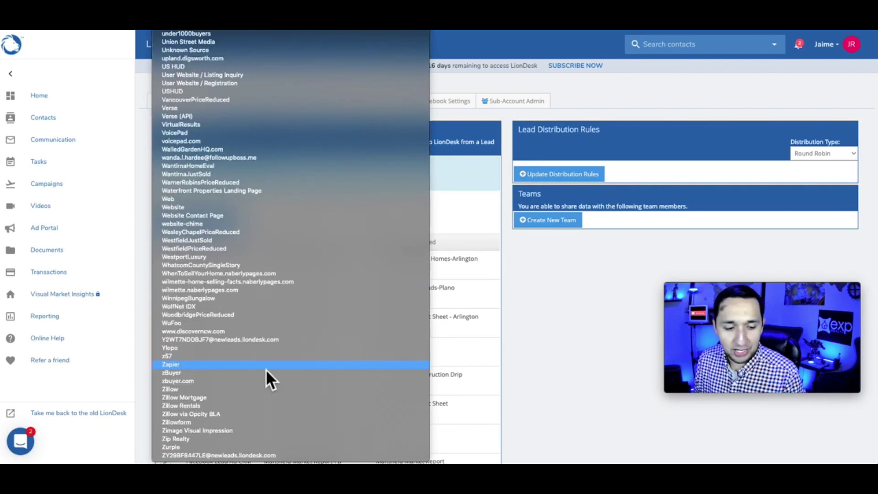
pyautogui.click(172, 366)
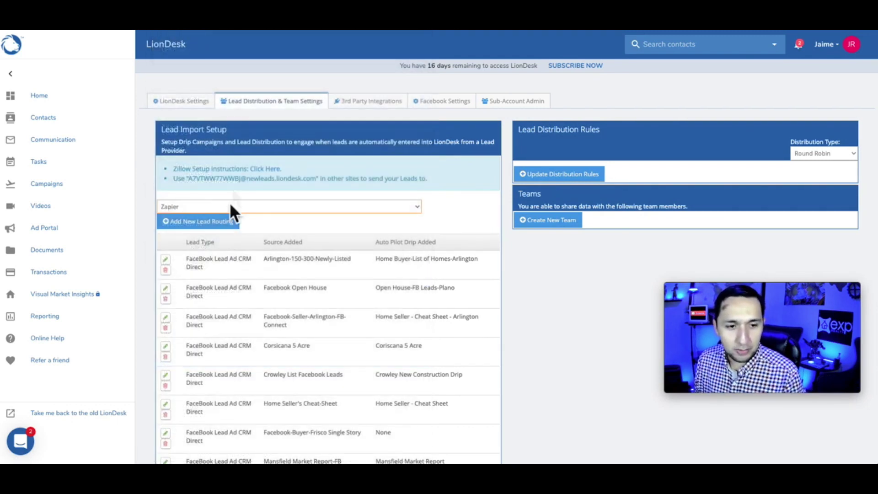
pyautogui.click(211, 224)
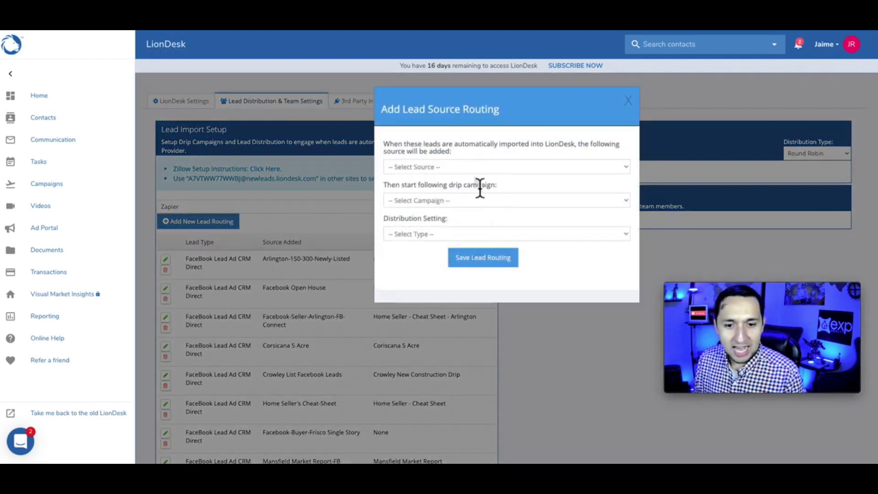
# Set the Zapier routing's added source to YouTube Final Source and its drip campaign to YouTube Final Campaign.
pyautogui.click(455, 166)
pyautogui.scroll(-3, 456, 369)
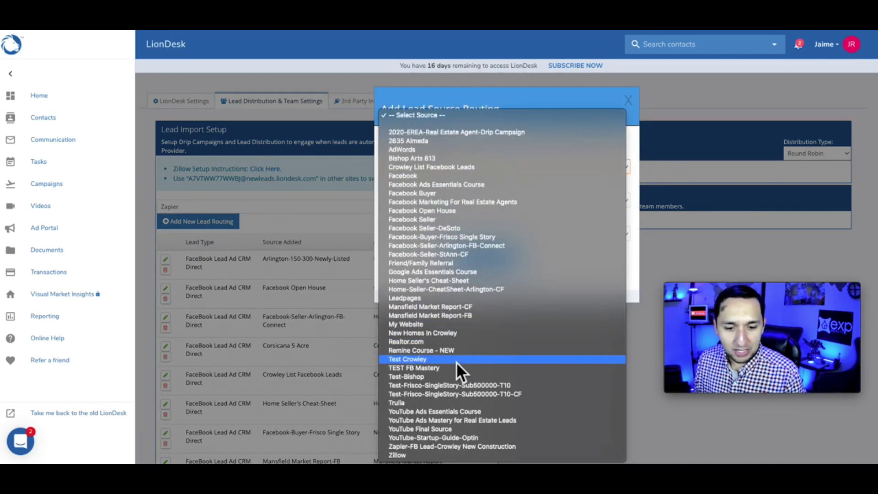
pyautogui.click(446, 430)
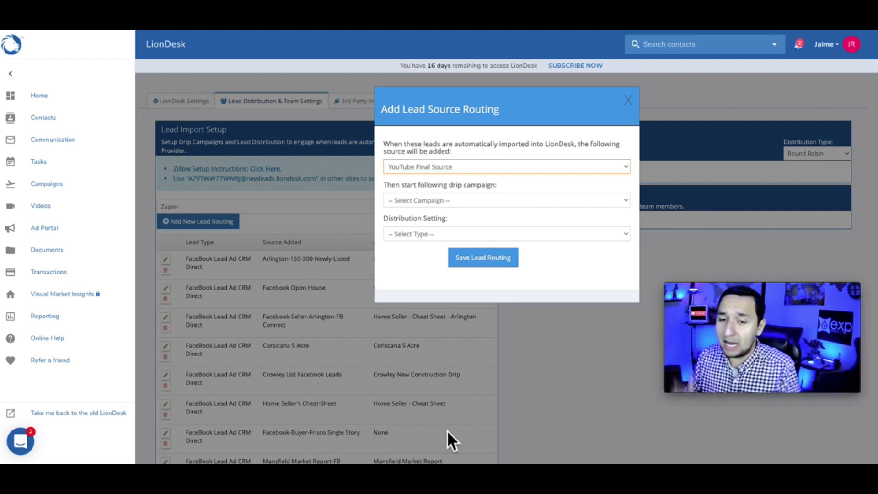
pyautogui.click(474, 203)
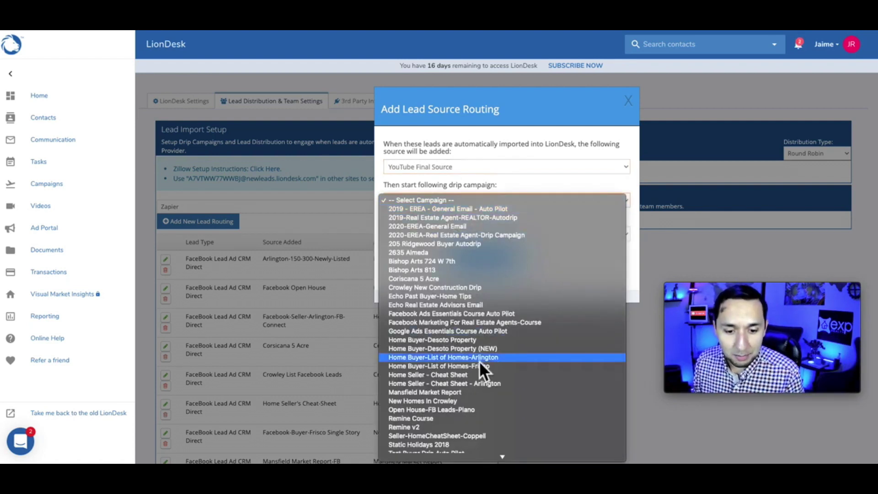
pyautogui.click(462, 180)
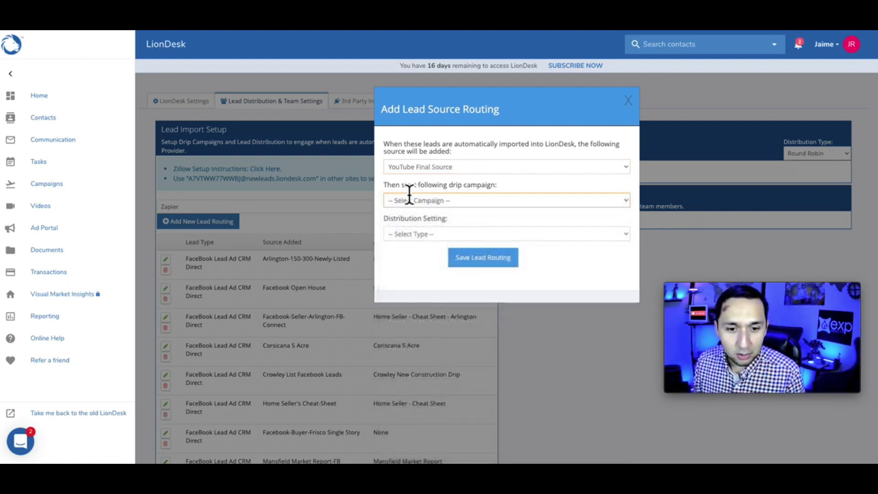
pyautogui.click(481, 206)
pyautogui.scroll(-3, 451, 367)
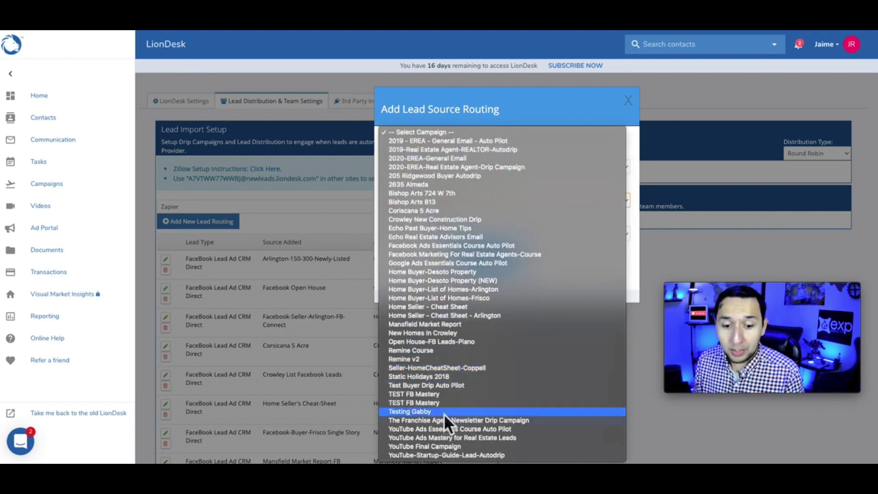
pyautogui.click(427, 447)
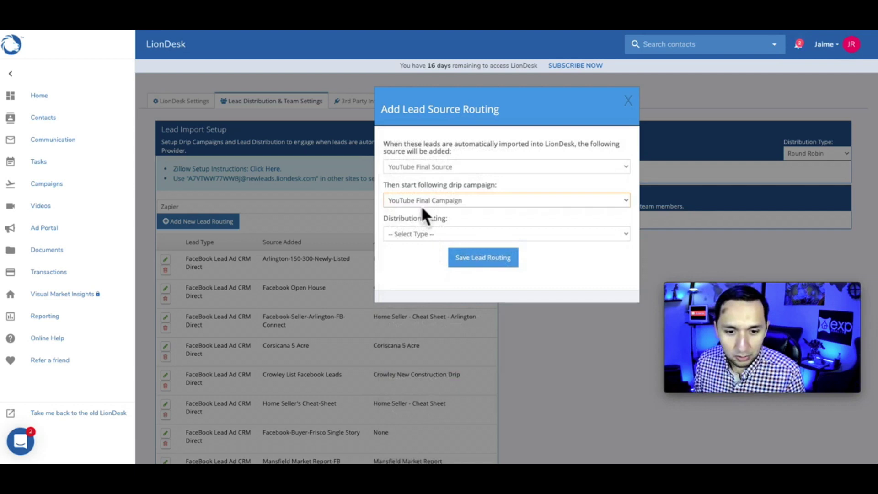
# Set the routing's distribution setting to Individual and save the lead routing.
pyautogui.click(438, 237)
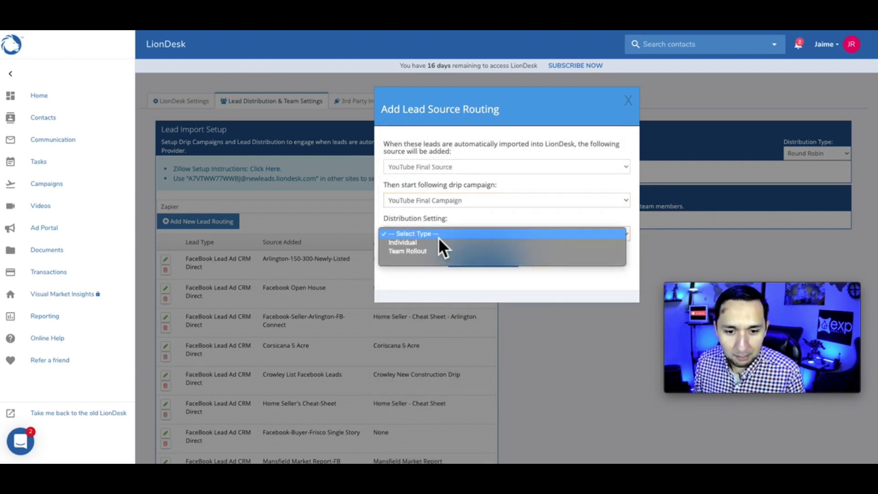
pyautogui.click(410, 245)
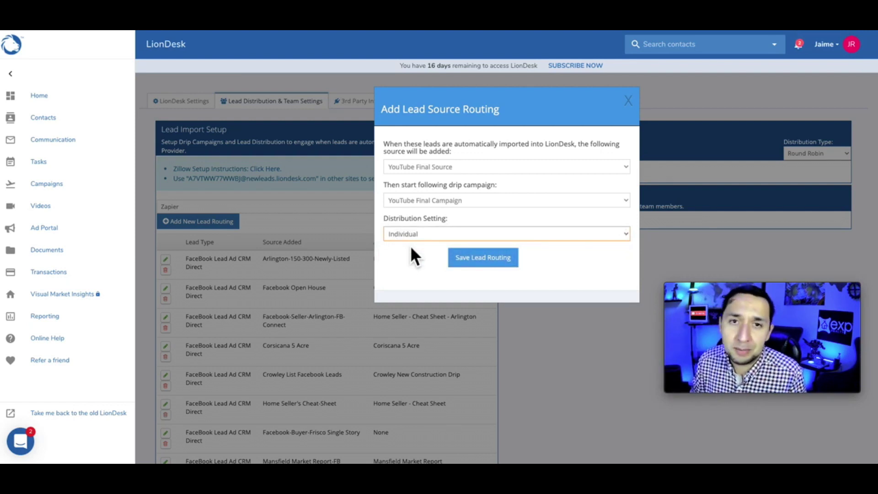
pyautogui.click(485, 260)
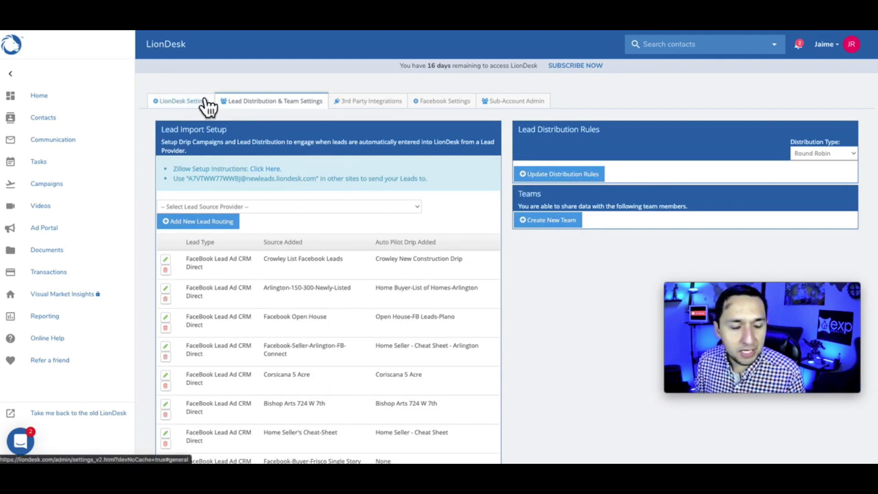
pyautogui.click(177, 104)
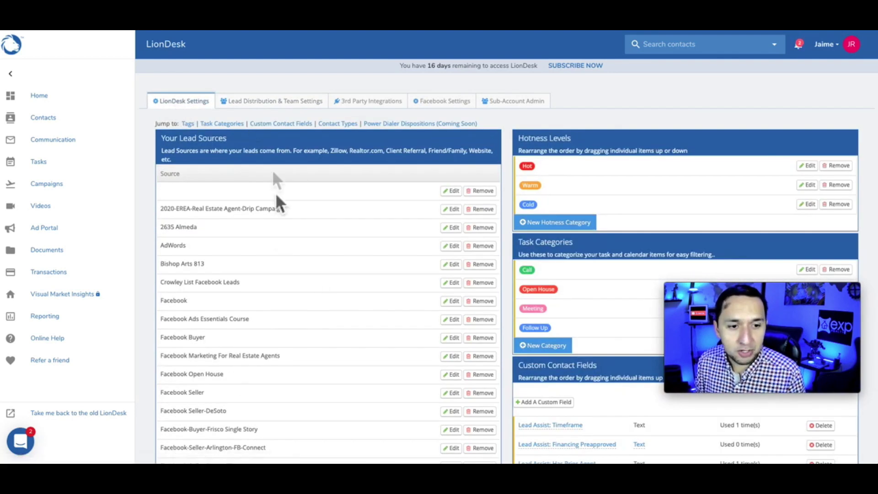
pyautogui.click(260, 106)
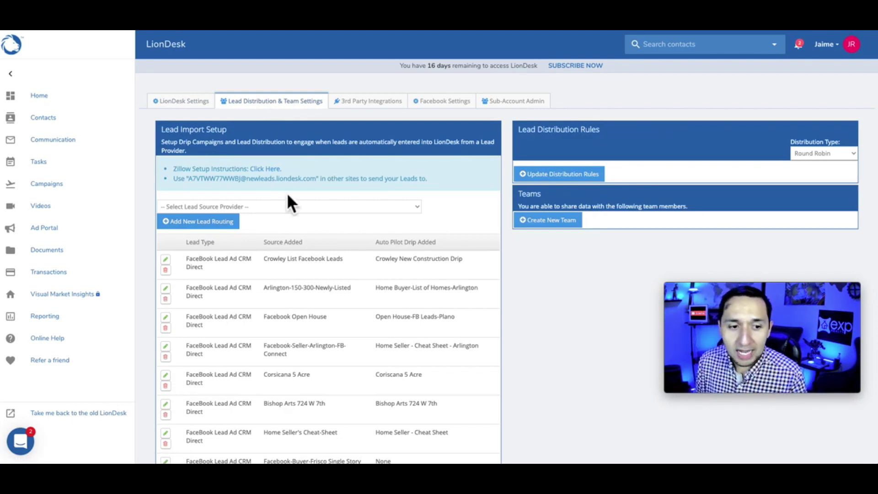
# Review the LionDesk third-party API keys, the lead sources list and the lead distribution settings.
pyautogui.click(354, 106)
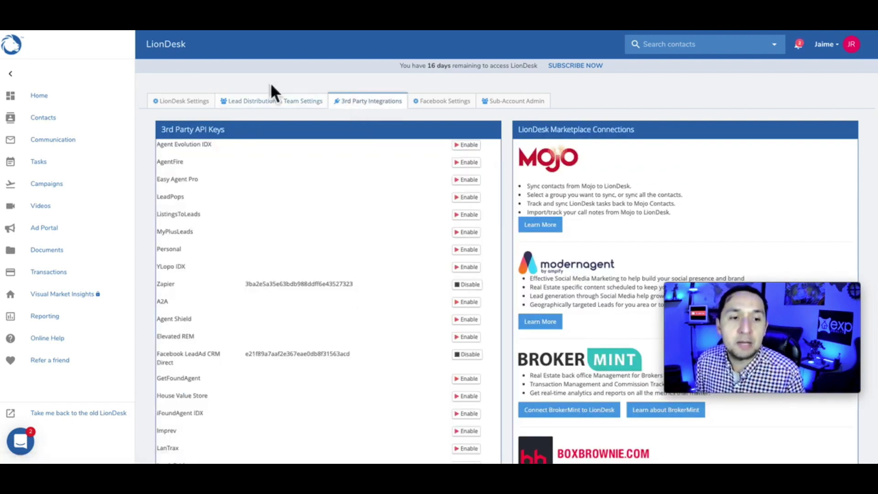
pyautogui.click(181, 101)
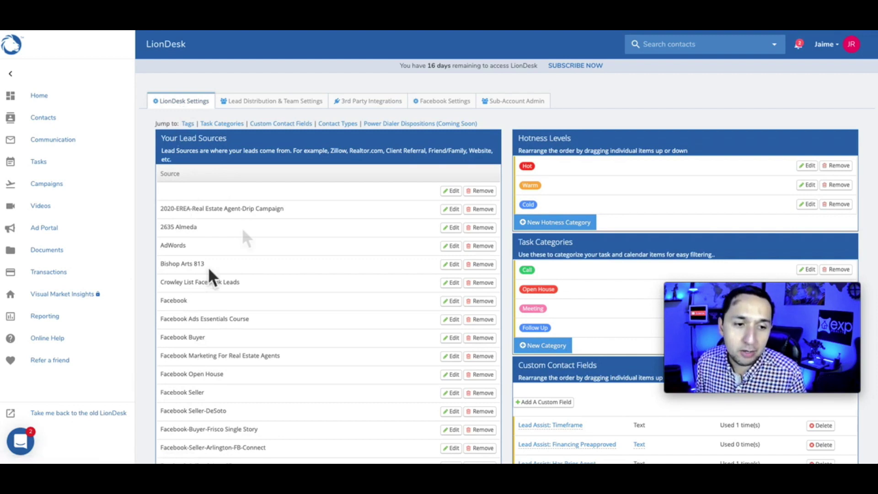
pyautogui.click(350, 104)
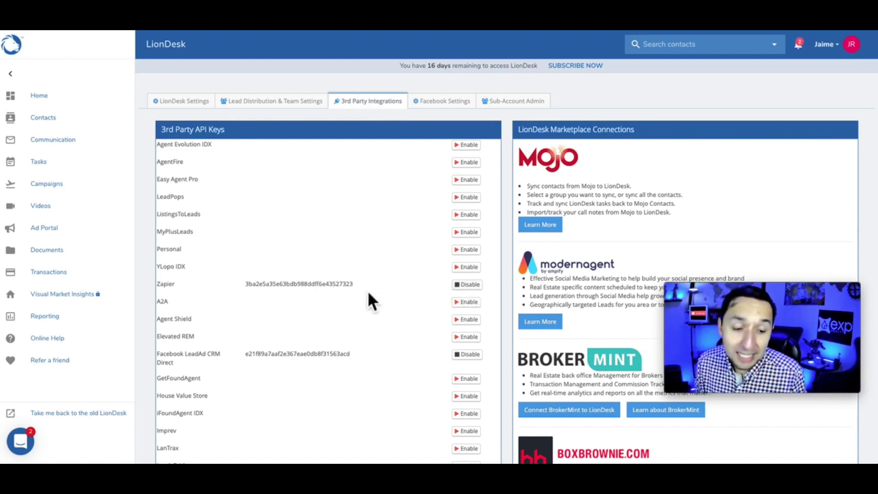
pyautogui.click(187, 102)
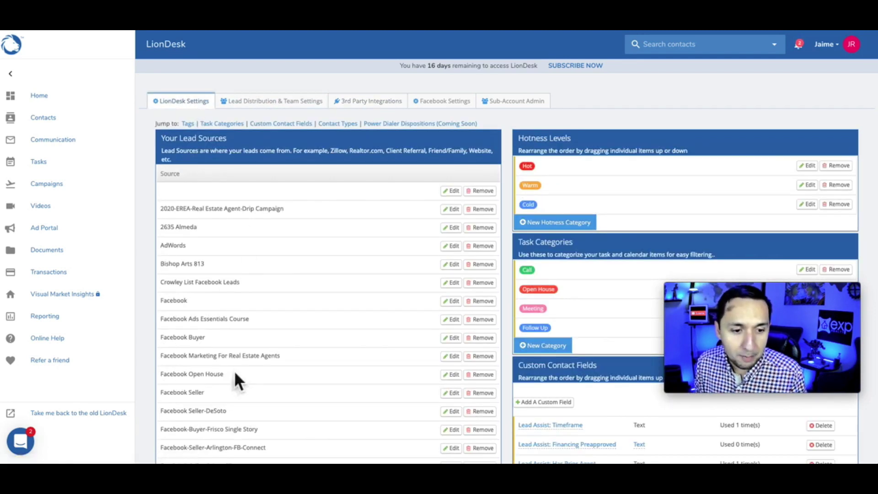
pyautogui.scroll(-4, 229, 389)
pyautogui.scroll(4, 224, 393)
pyautogui.click(271, 101)
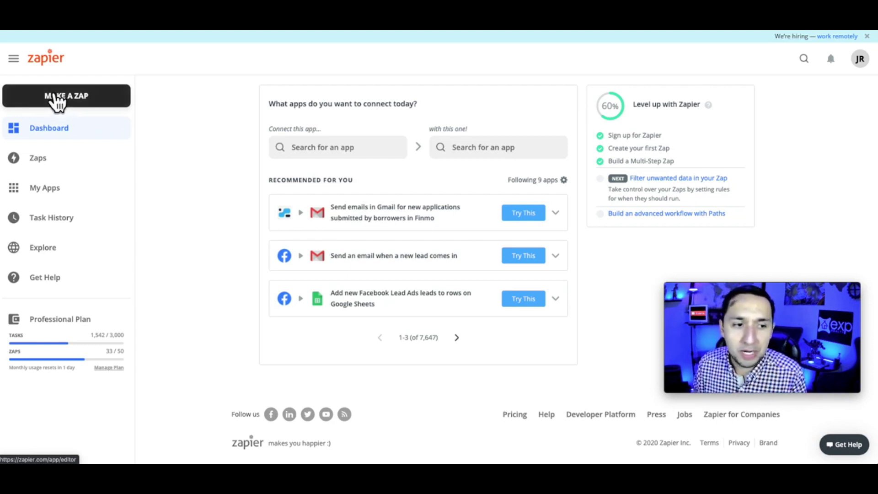
# Switch to Zapier and create a zap triggered by the New Lead event in Facebook Lead Ads.
pyautogui.click(98, 102)
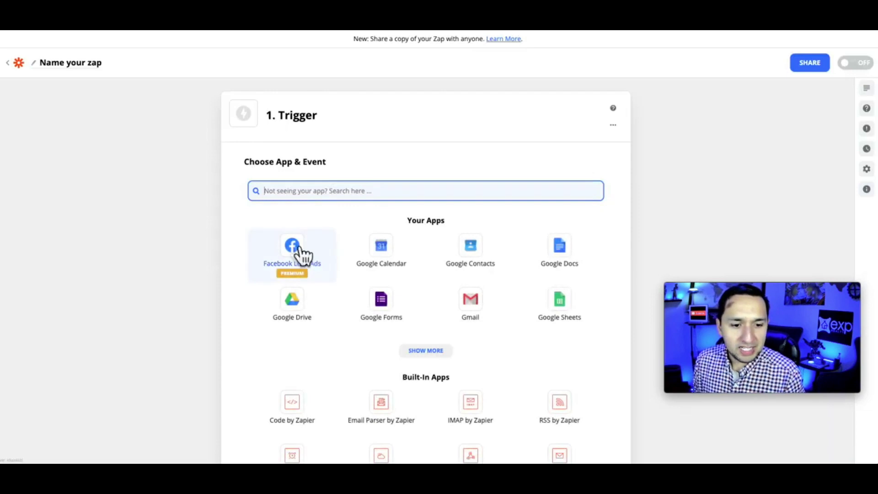
pyautogui.click(294, 249)
pyautogui.click(315, 235)
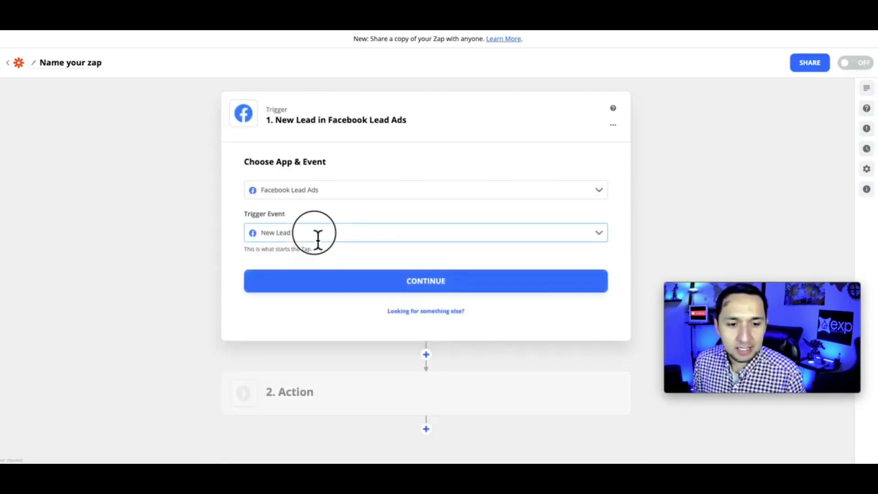
pyautogui.click(292, 263)
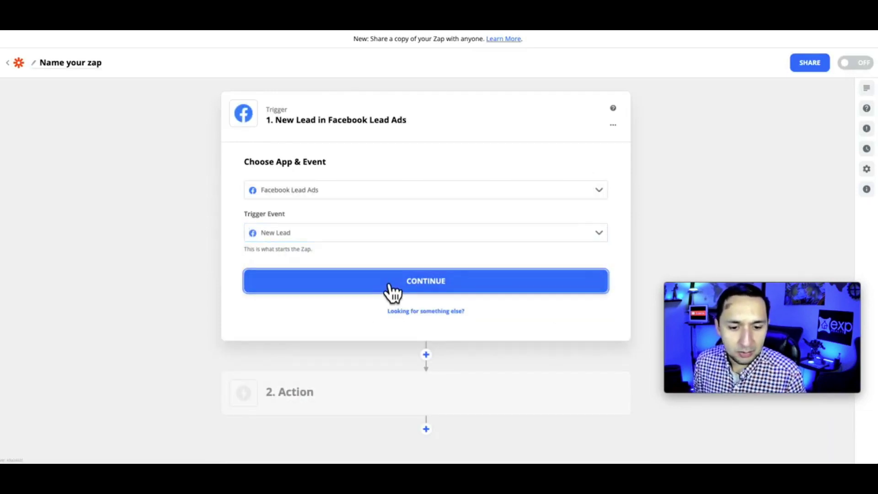
pyautogui.click(389, 286)
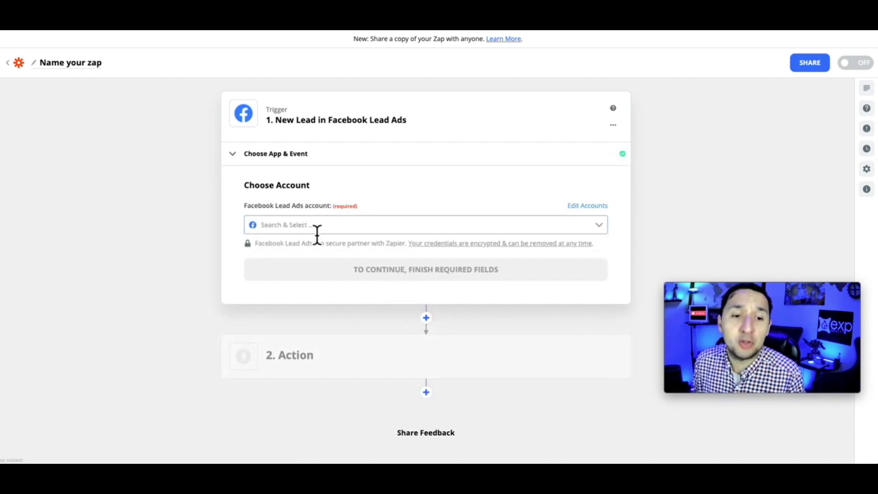
# Choose the connected Facebook Lead Ads account for the zap's trigger.
pyautogui.click(316, 235)
pyautogui.click(306, 255)
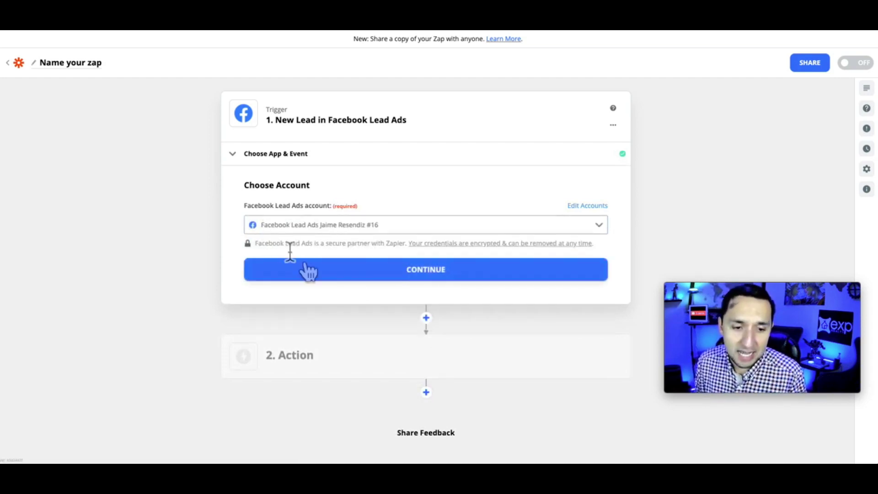
pyautogui.click(366, 270)
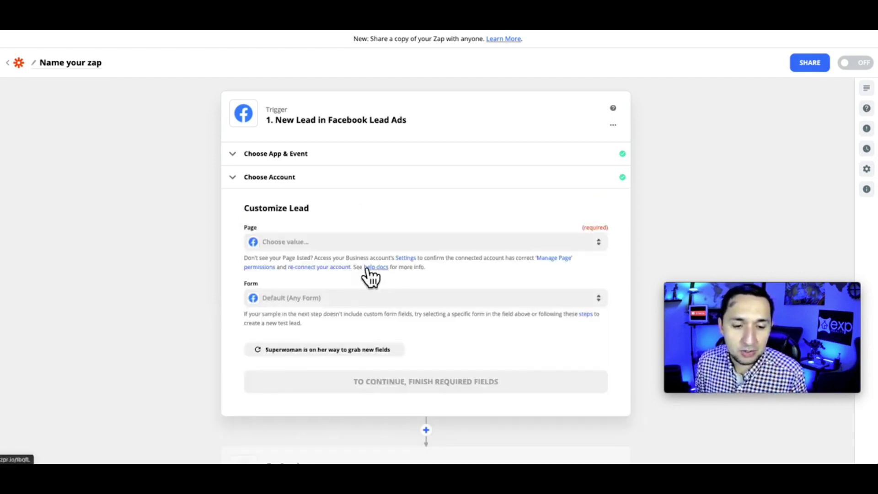
# Set the trigger's page to the agent's Realtor page and its form to Dallas Just Listed.
pyautogui.click(307, 232)
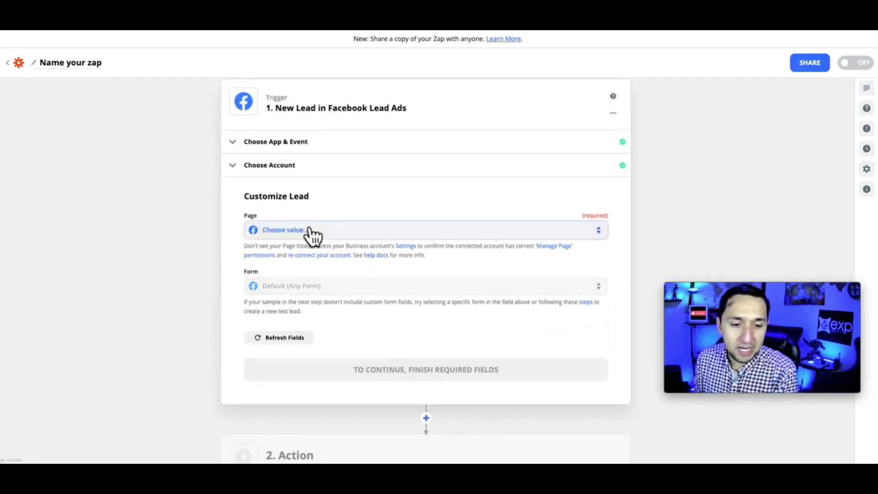
pyautogui.write('jaime')
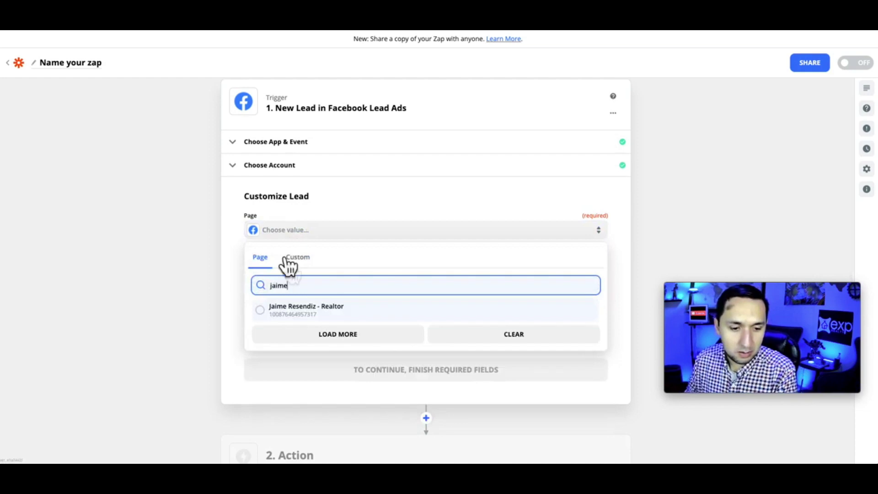
pyautogui.click(289, 313)
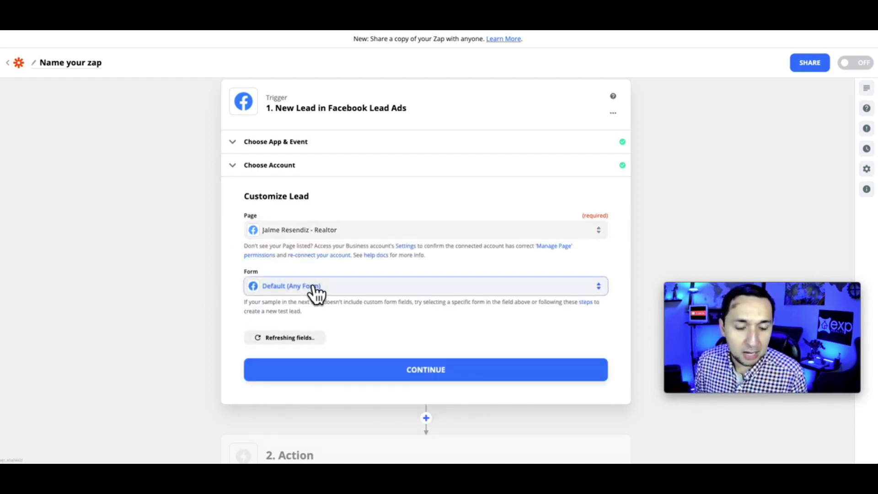
pyautogui.click(312, 287)
pyautogui.scroll(-2, 338, 376)
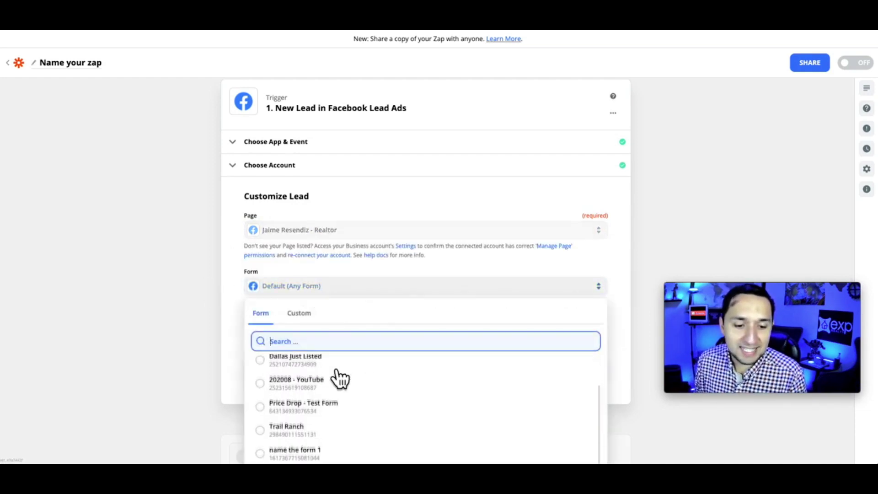
pyautogui.click(302, 357)
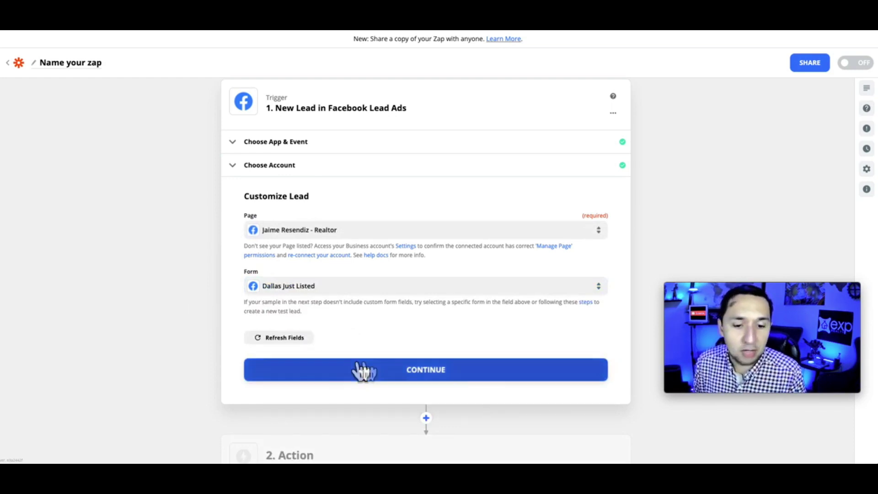
pyautogui.click(381, 371)
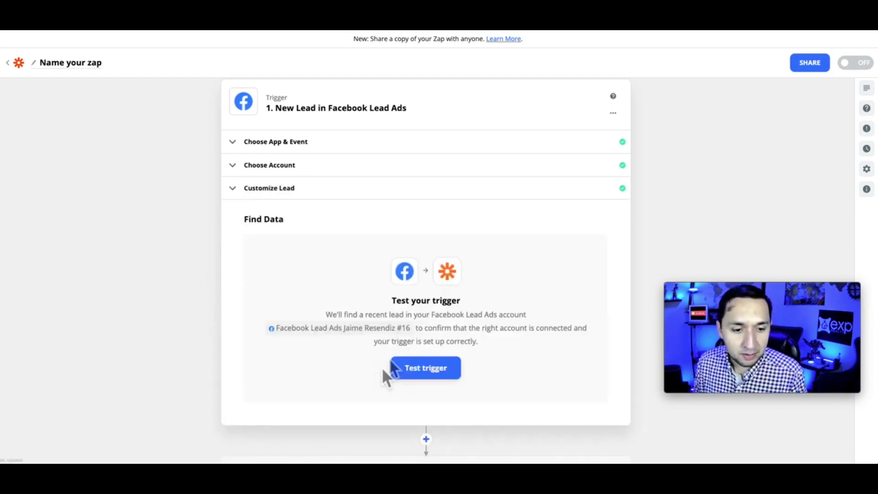
# Test the Facebook Lead Ads trigger, review the sample lead's fields and proceed to the zap's action.
pyautogui.click(427, 363)
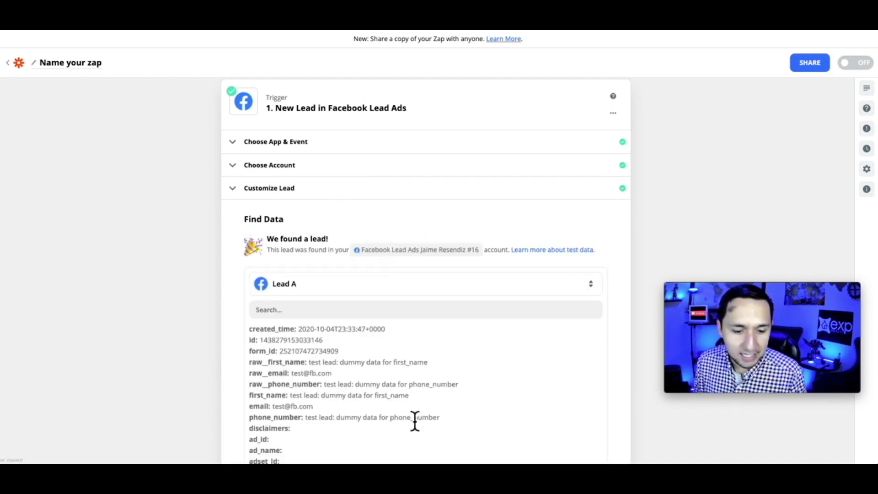
pyautogui.scroll(-1, 413, 416)
pyautogui.scroll(-3, 348, 404)
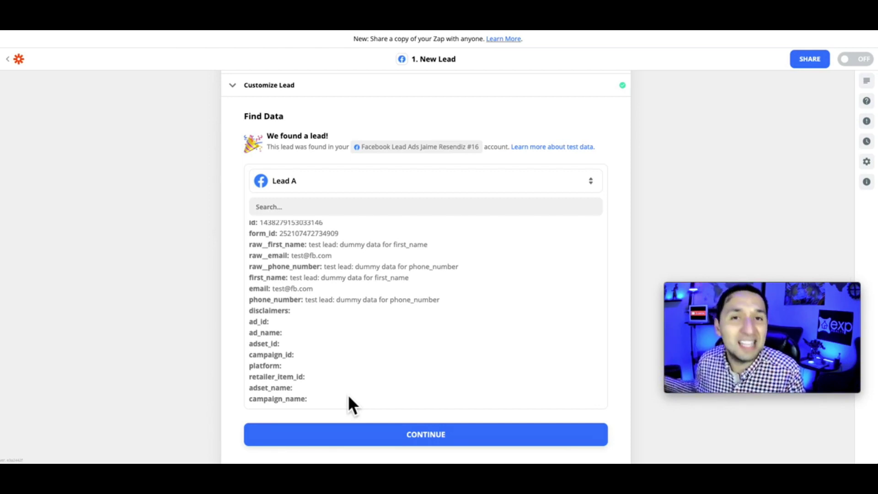
pyautogui.click(382, 433)
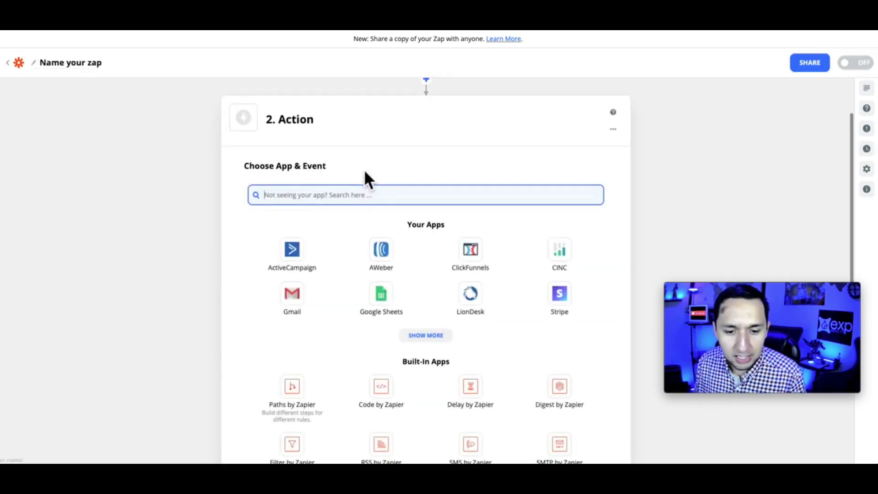
# Set the zap's action to LionDesk with the Create Contact event.
pyautogui.click(477, 297)
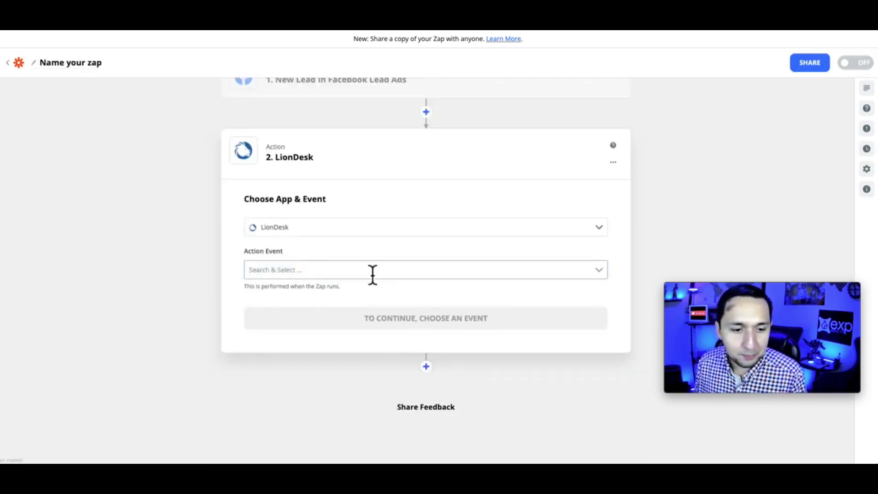
pyautogui.click(371, 273)
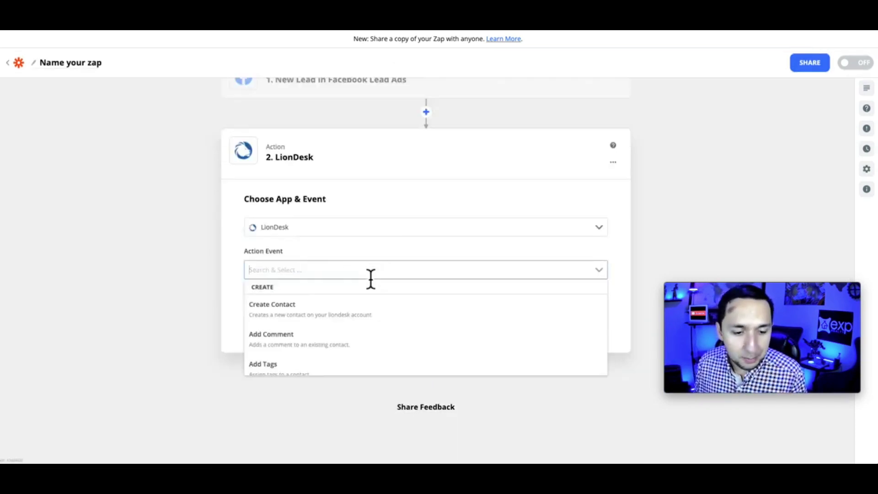
pyautogui.click(290, 309)
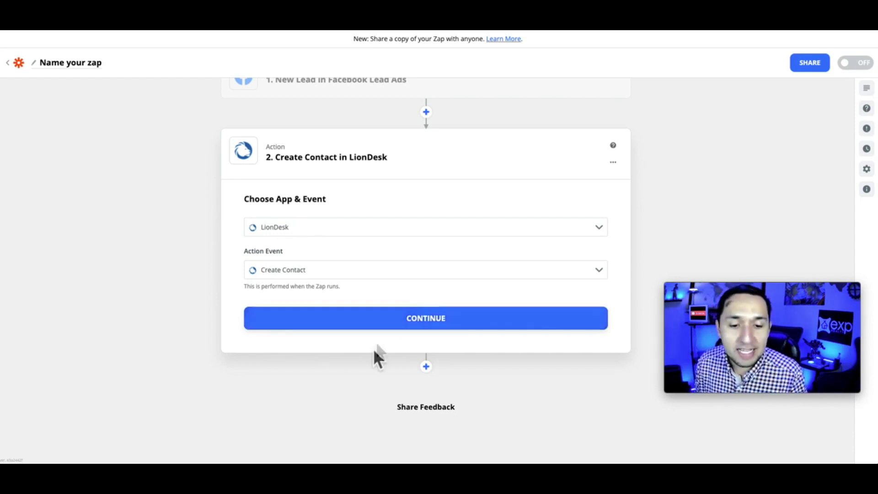
pyautogui.click(384, 326)
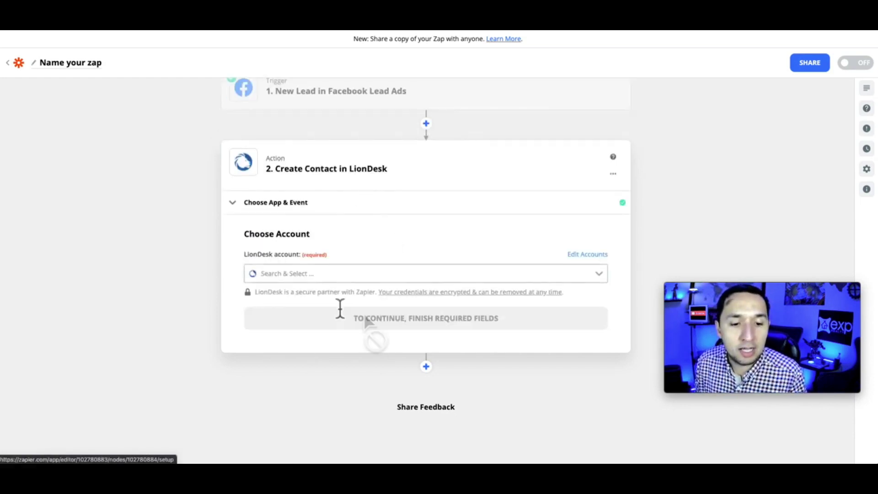
# Choose the connected LionDesk account for the Create Contact action.
pyautogui.click(300, 280)
pyautogui.click(285, 355)
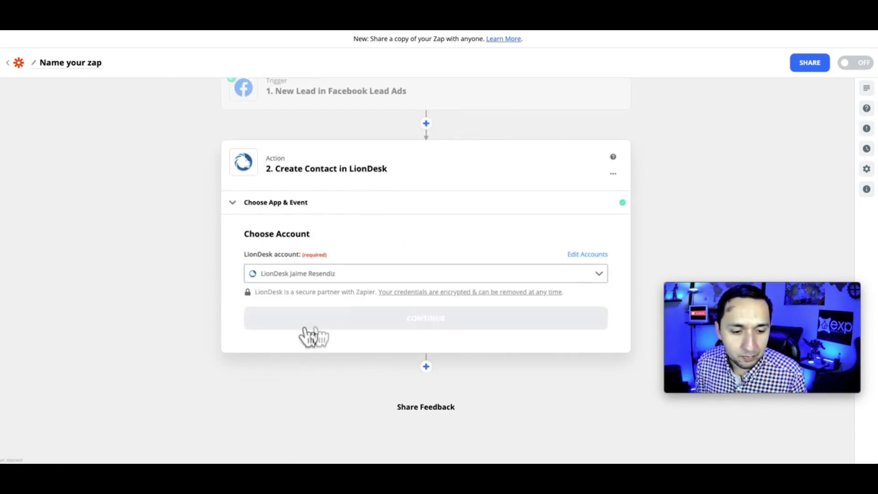
pyautogui.click(373, 325)
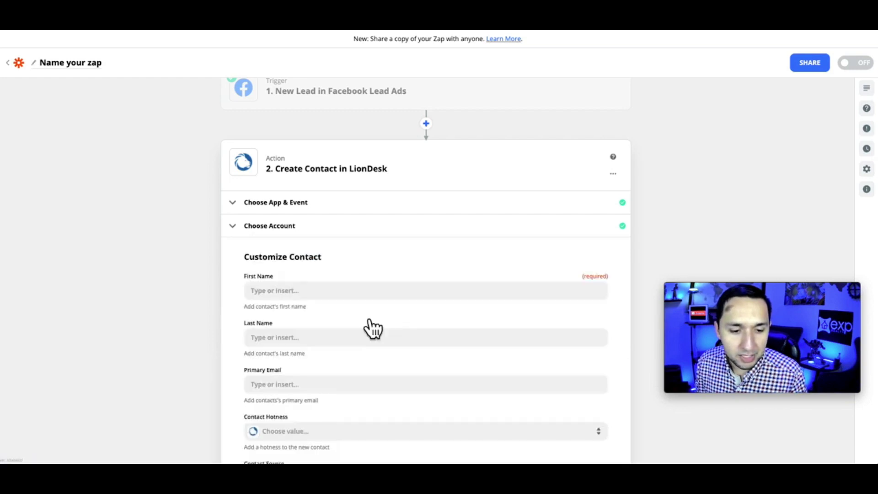
# Map the lead's First Name to the contact's First Name and its Email to Primary Email.
pyautogui.scroll(-1, 320, 302)
pyautogui.scroll(-1, 288, 250)
pyautogui.click(287, 230)
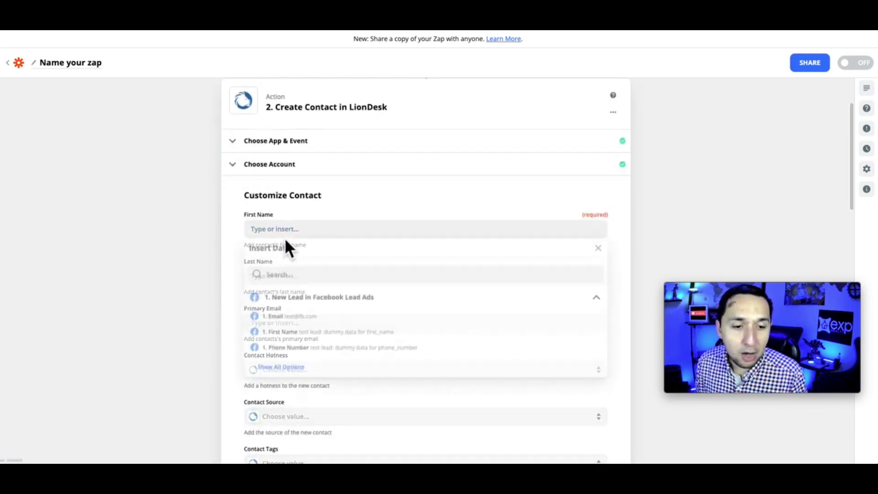
pyautogui.click(291, 335)
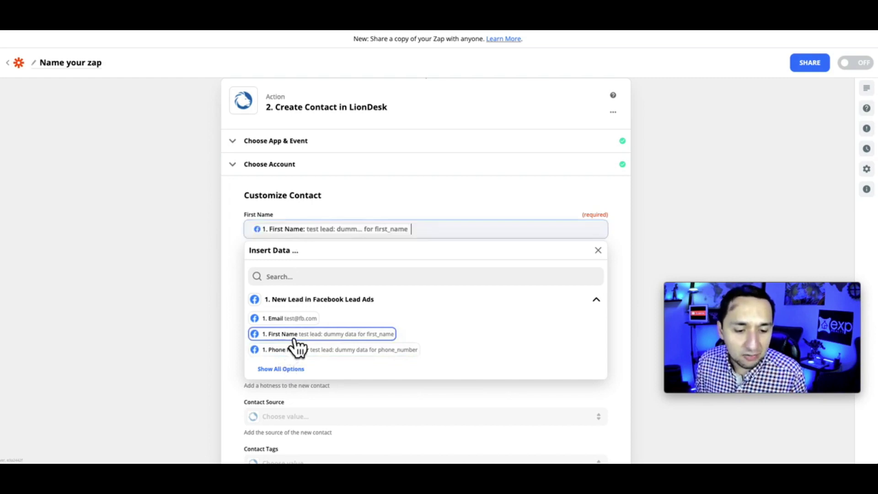
pyautogui.scroll(-2, 213, 286)
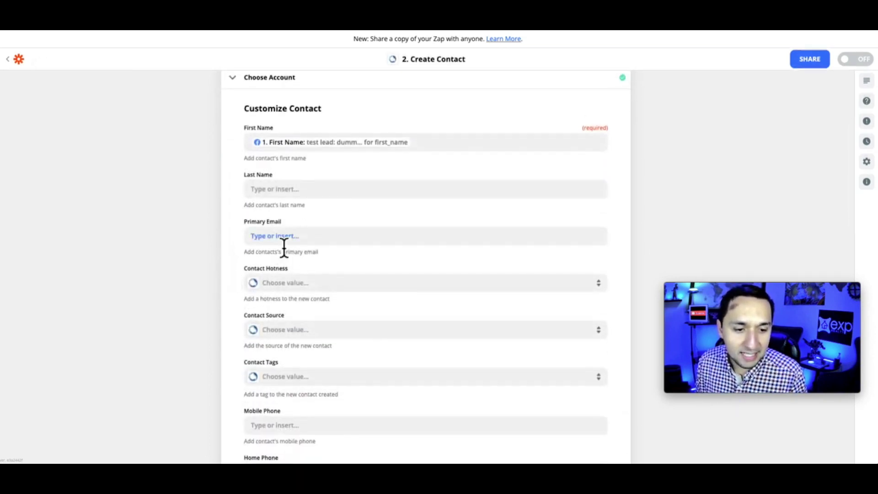
pyautogui.click(292, 238)
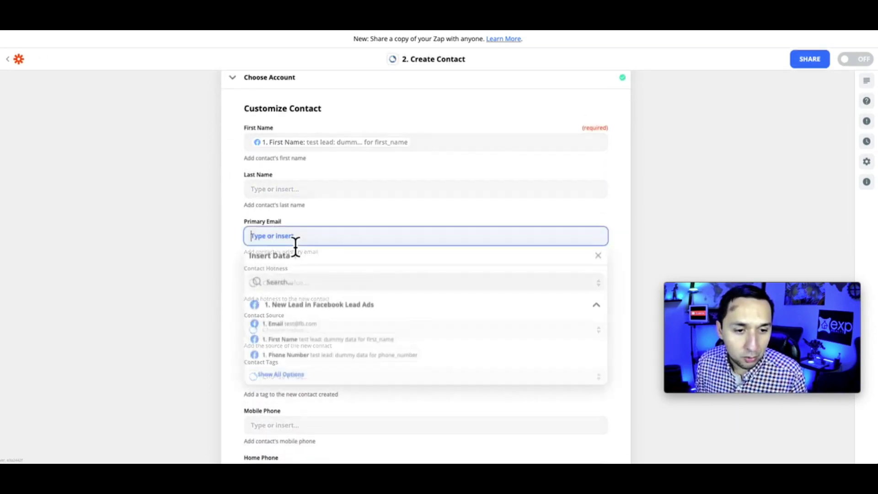
pyautogui.click(305, 327)
pyautogui.click(147, 273)
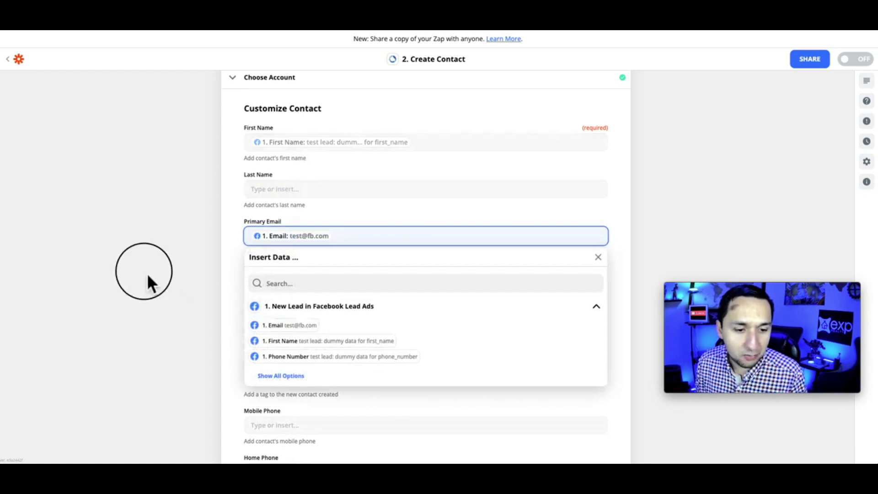
# Map the lead's Phone Number to the contact's Mobile Phone and check the mapped contact fields.
pyautogui.click(289, 425)
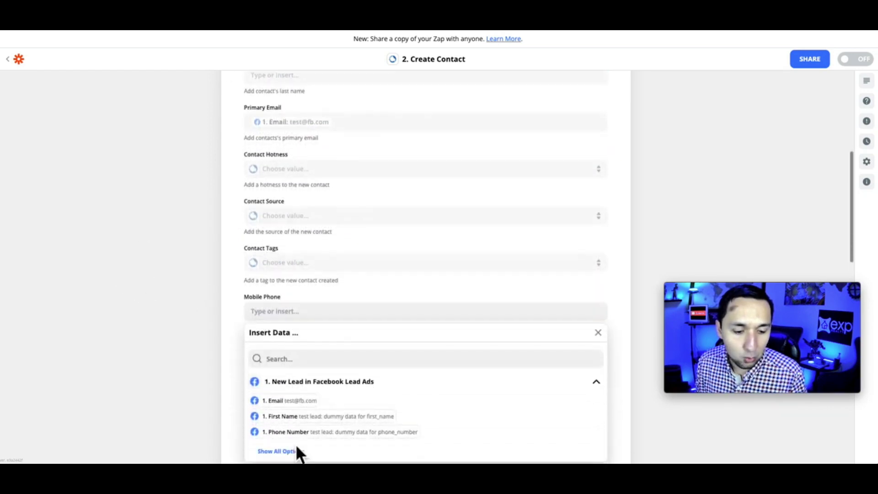
pyautogui.click(293, 432)
pyautogui.click(210, 348)
pyautogui.scroll(4, 209, 349)
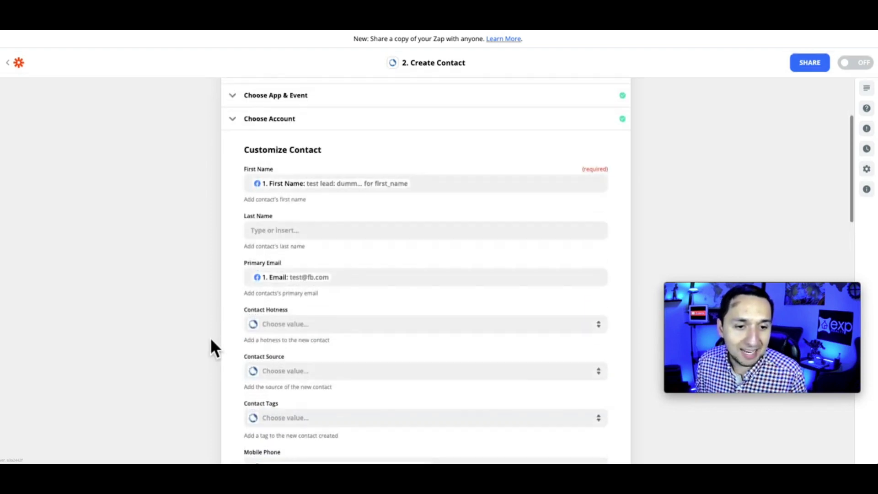
pyautogui.scroll(-4, 300, 313)
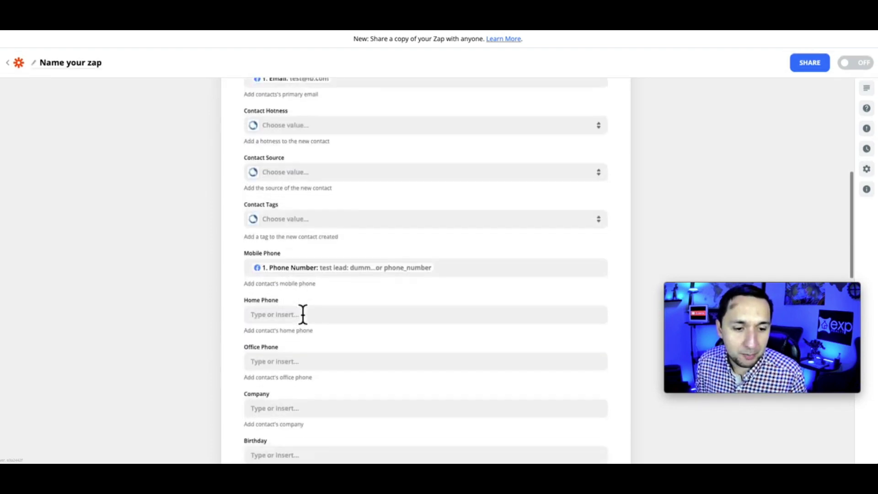
pyautogui.scroll(-2, 298, 283)
pyautogui.scroll(2, 297, 284)
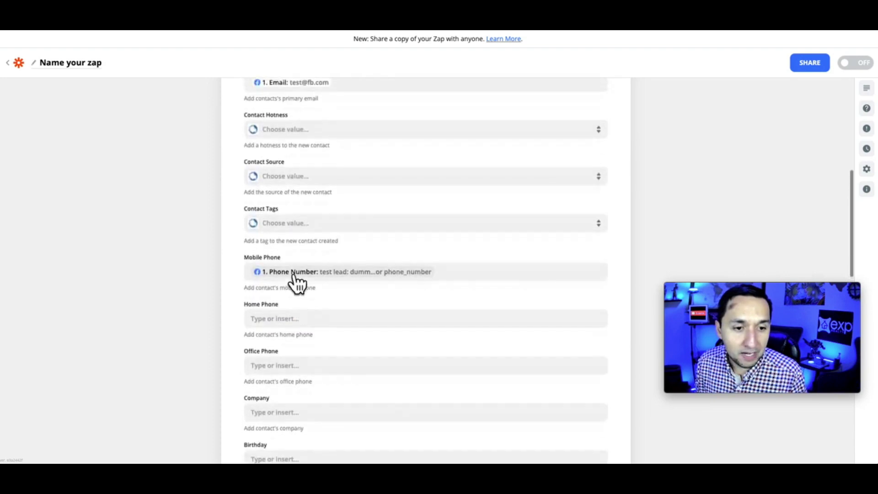
# Review the optional contact fields, including the choices for Contact Hotness and Contact Source, without selecting any.
pyautogui.scroll(5, 295, 277)
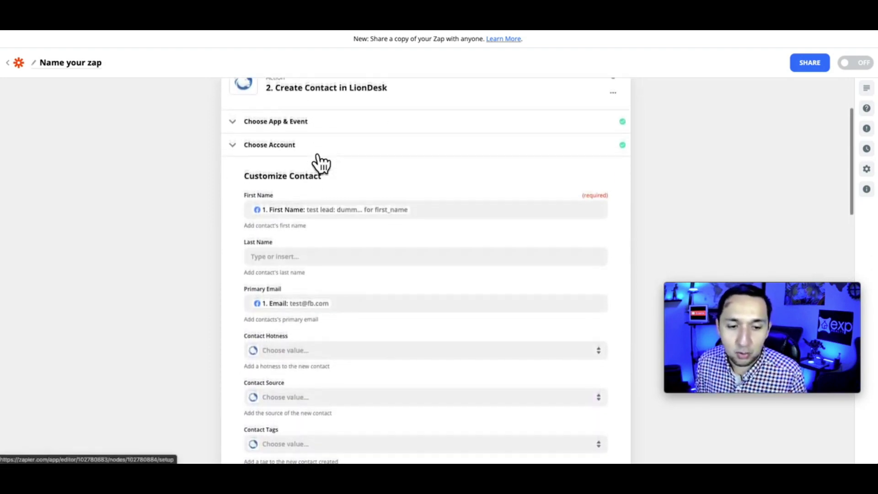
pyautogui.scroll(-3, 276, 268)
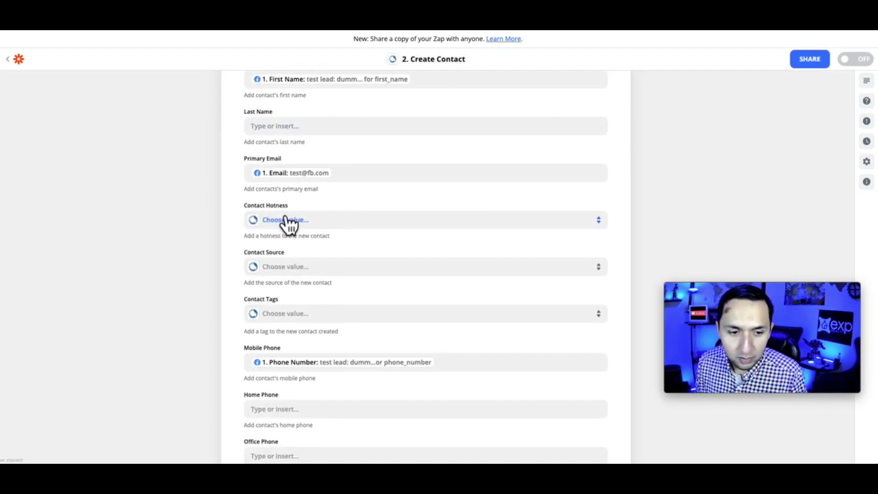
pyautogui.click(285, 220)
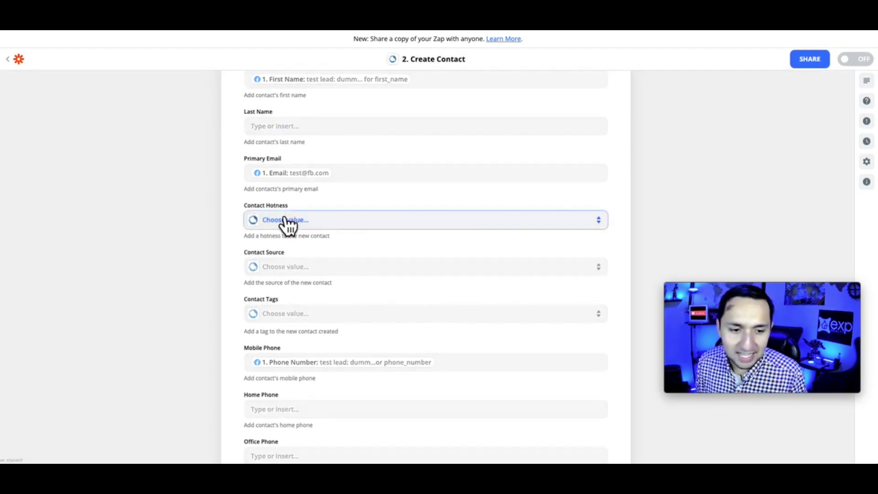
pyautogui.click(188, 243)
pyautogui.click(280, 267)
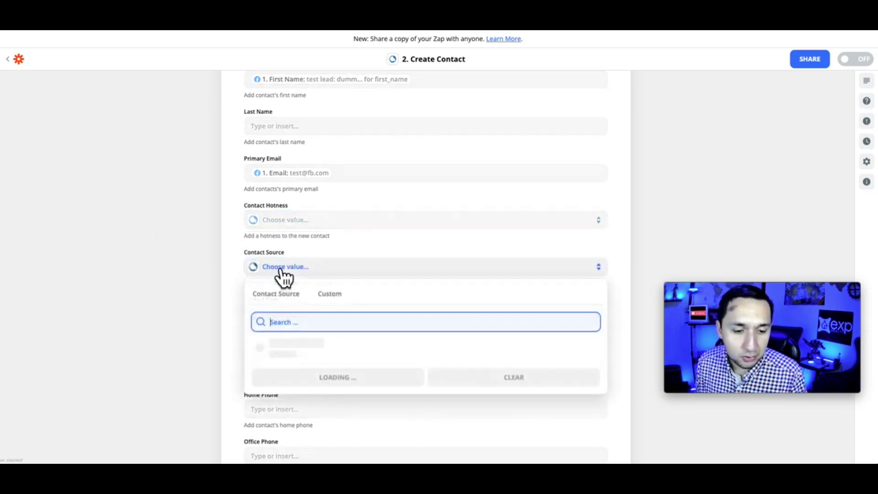
pyautogui.scroll(-2, 335, 408)
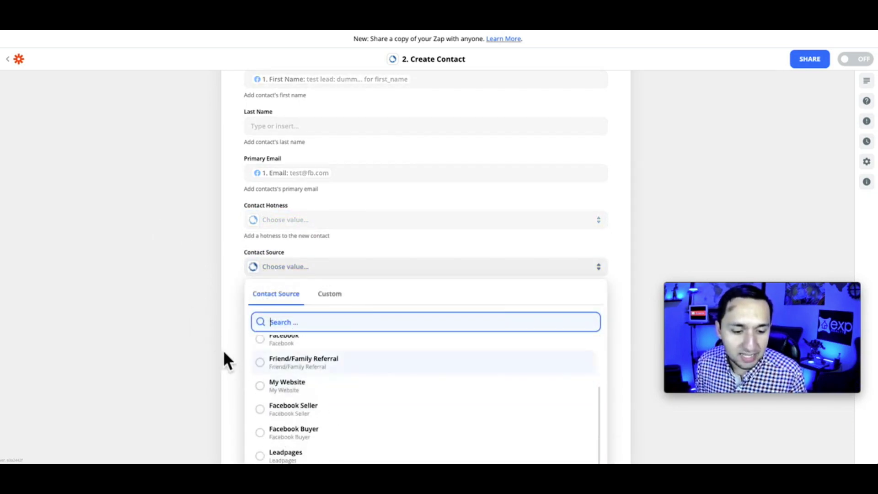
pyautogui.click(182, 349)
pyautogui.scroll(-3, 182, 349)
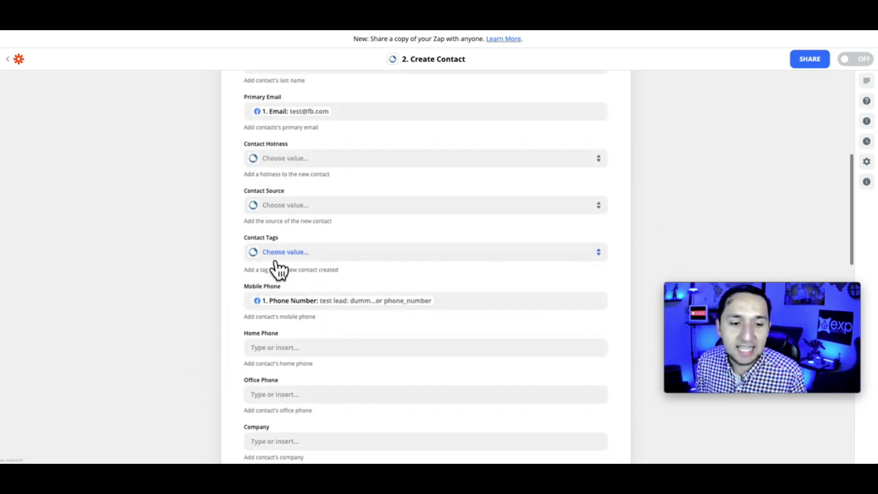
pyautogui.scroll(-1, 284, 255)
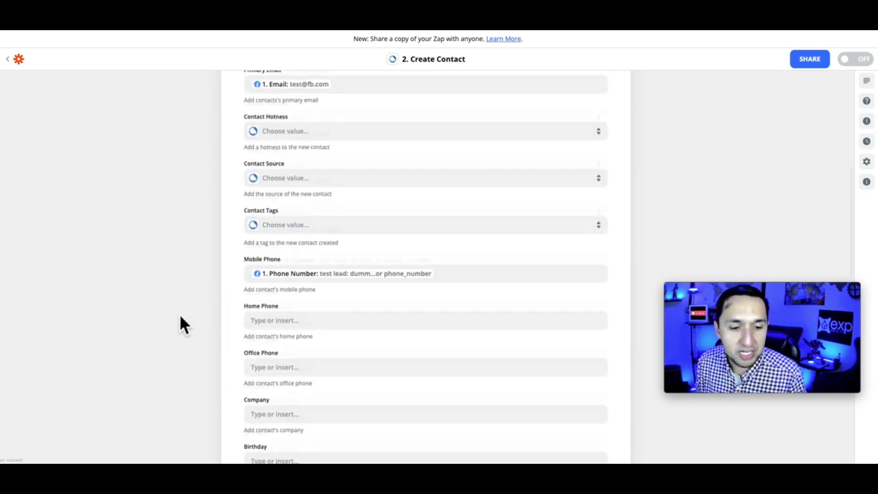
pyautogui.scroll(-6, 180, 313)
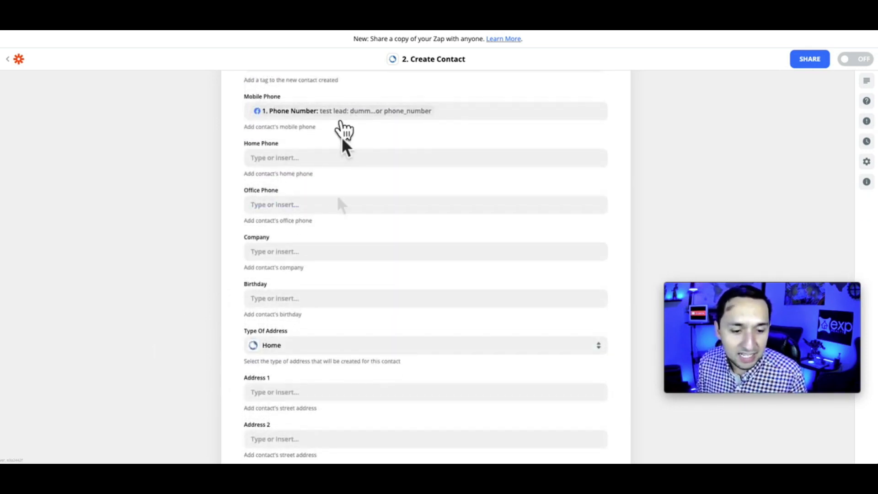
pyautogui.scroll(-12, 337, 288)
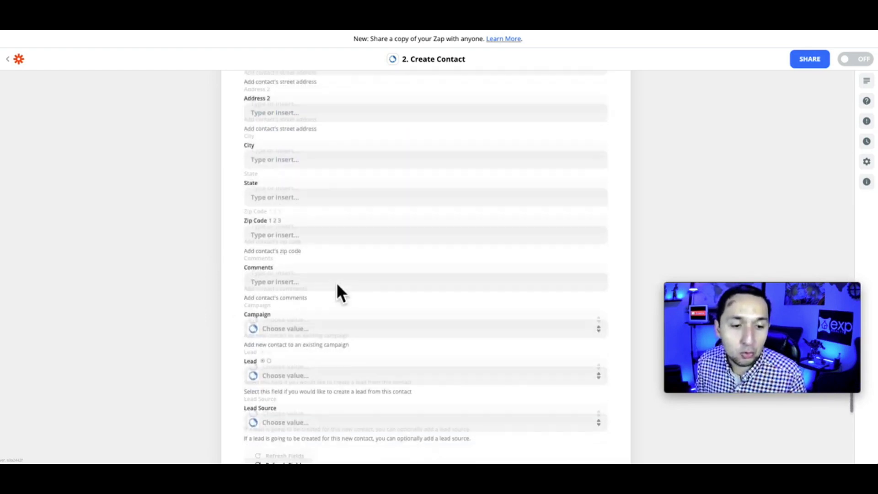
# Add the new contact to the existing campaign YouTube Final Campaign, loading more campaigns until it is listed.
pyautogui.scroll(-4, 337, 288)
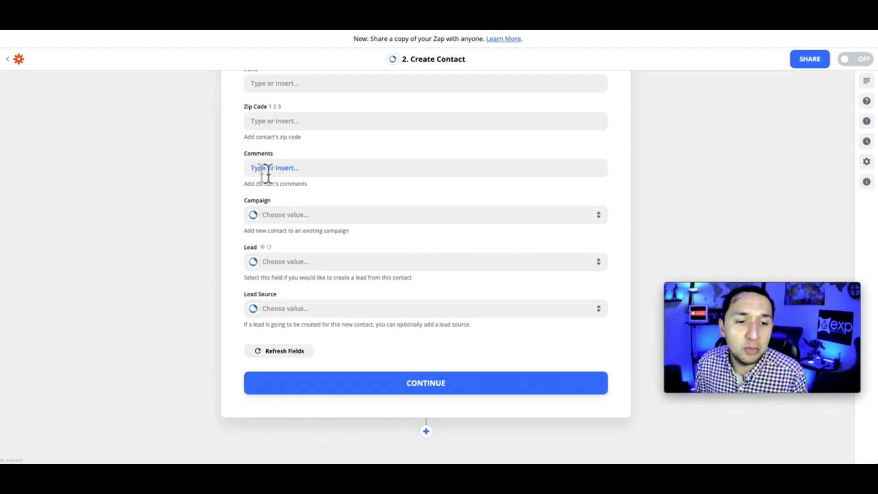
pyautogui.click(288, 217)
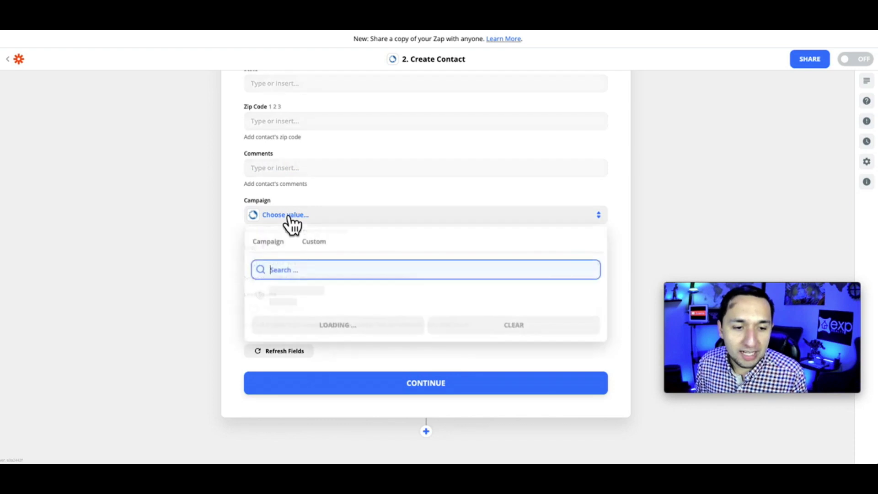
pyautogui.scroll(-2, 343, 337)
pyautogui.scroll(-2, 343, 336)
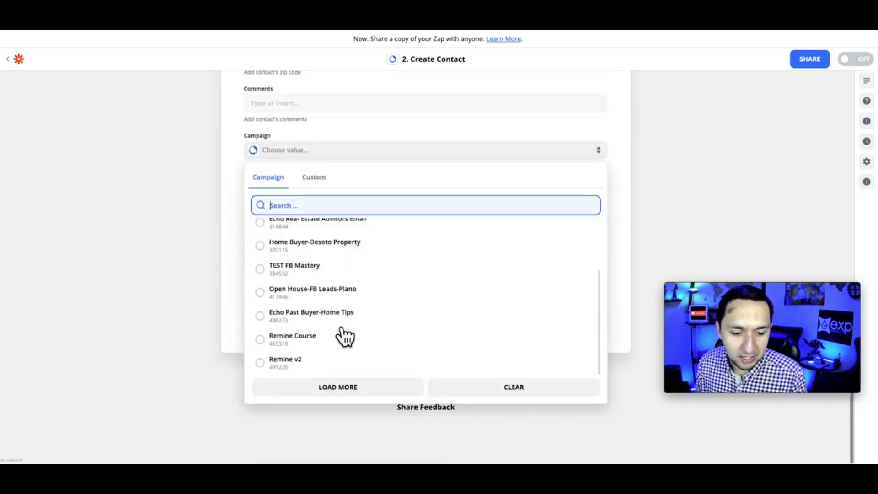
pyautogui.click(328, 398)
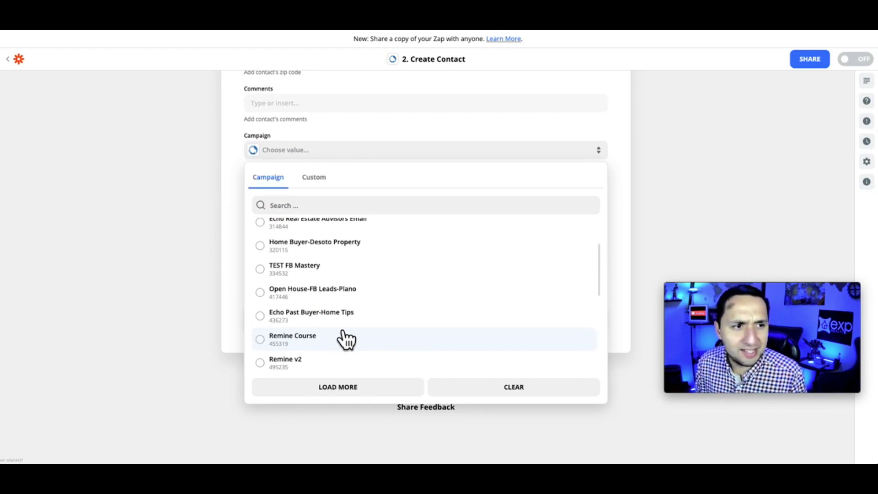
pyautogui.scroll(-5, 346, 340)
pyautogui.click(327, 384)
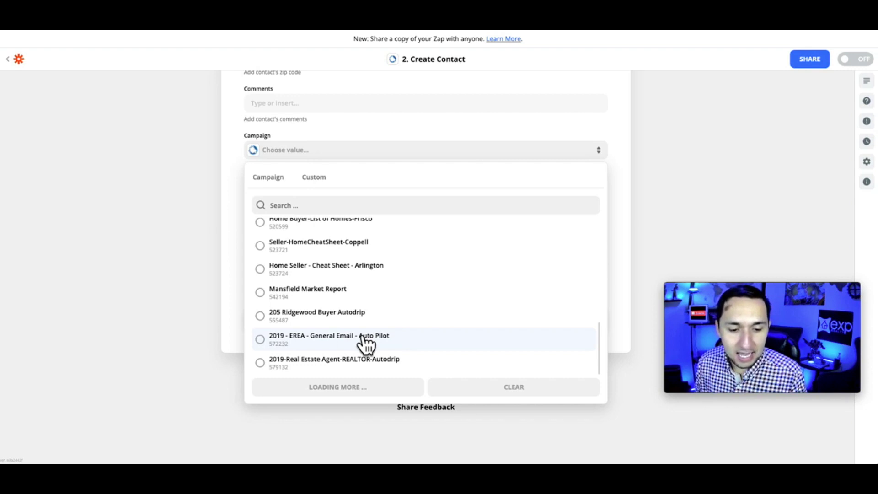
pyautogui.scroll(-5, 366, 344)
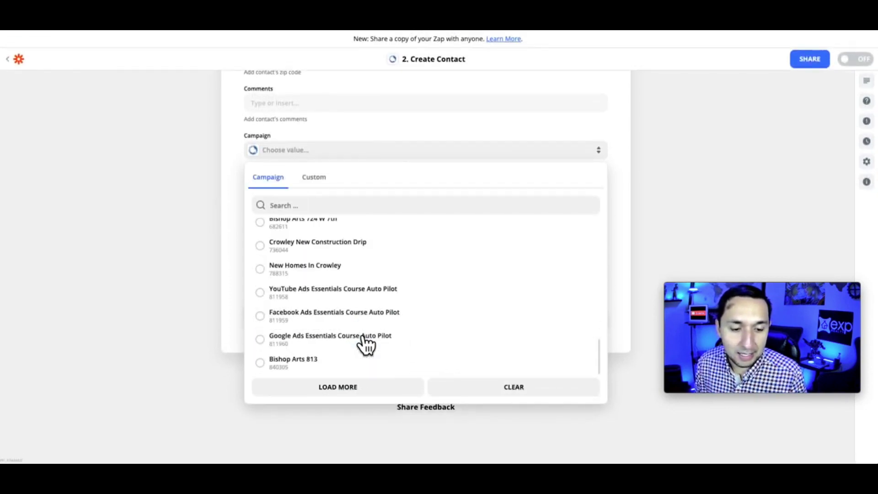
pyautogui.click(326, 389)
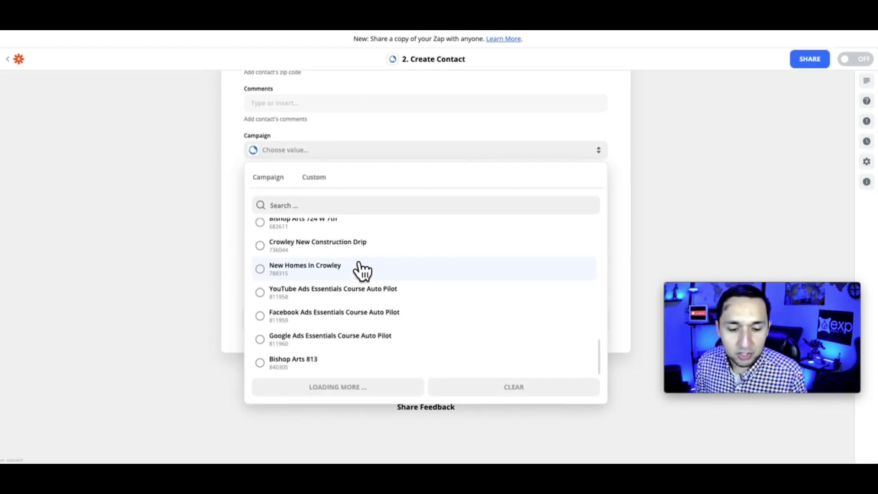
pyautogui.scroll(-5, 361, 271)
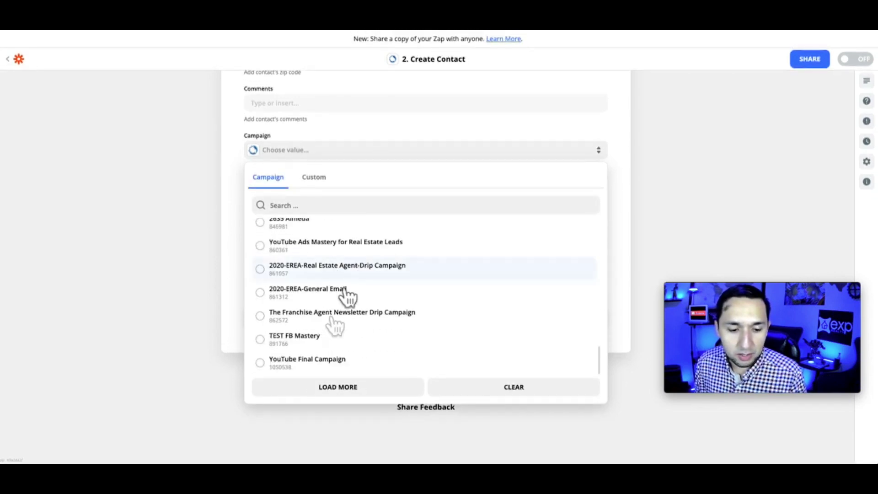
pyautogui.click(304, 363)
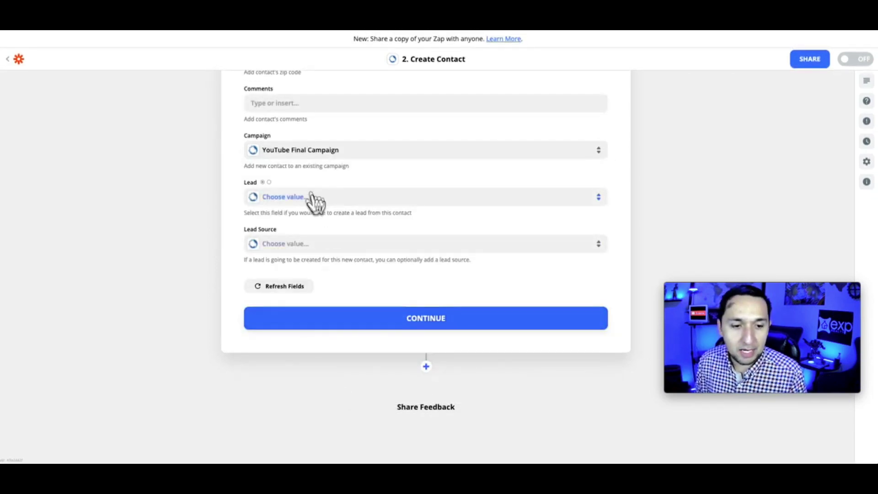
# Set Lead to True, leave Lead Source empty after checking its options, and continue to the test stage.
pyautogui.click(292, 200)
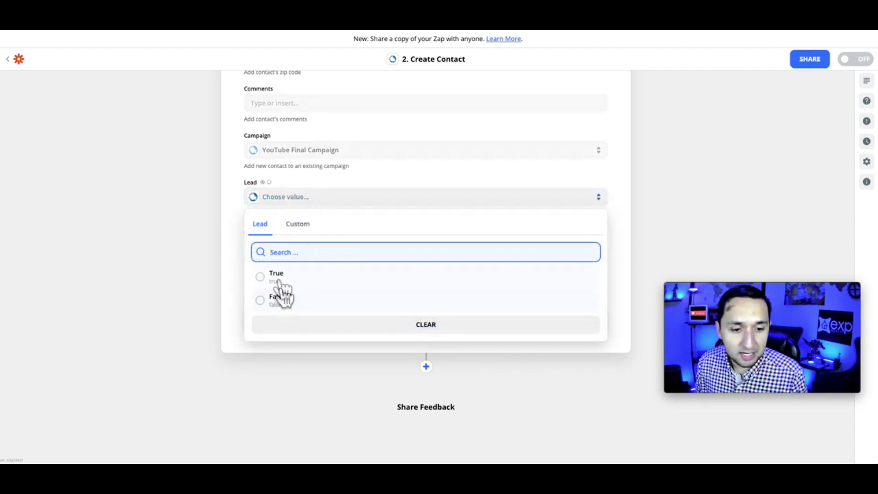
pyautogui.click(262, 278)
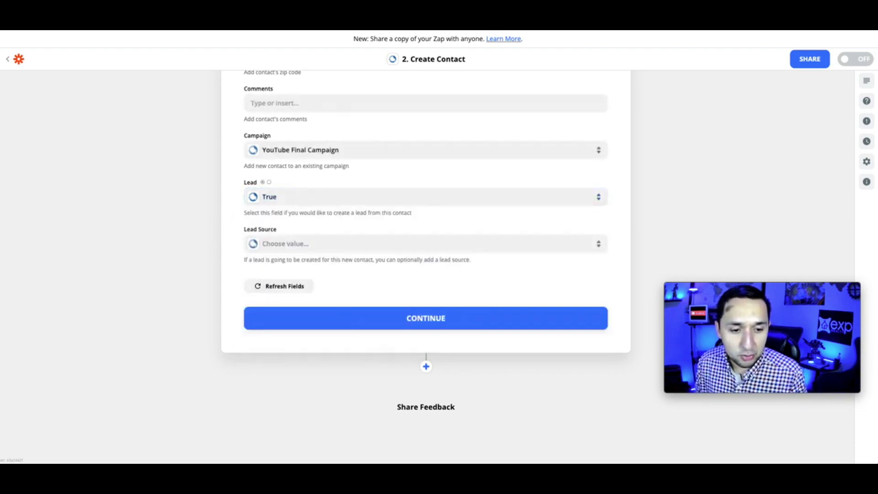
pyautogui.click(315, 245)
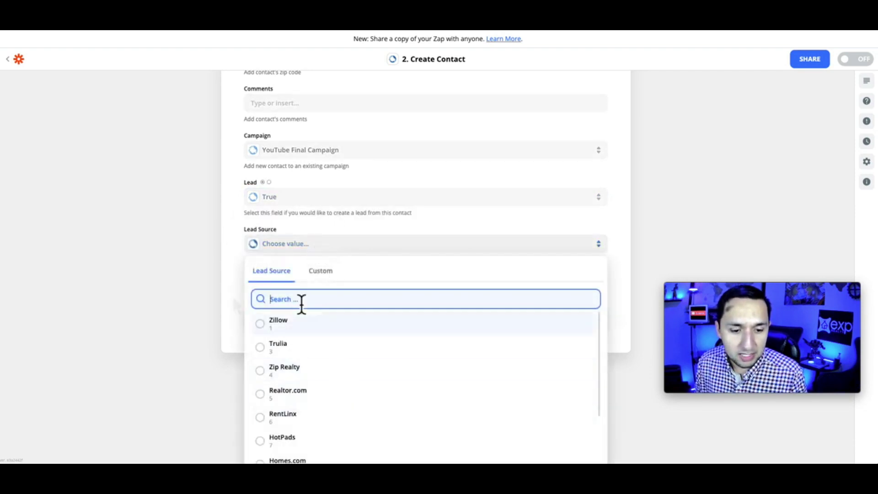
pyautogui.click(160, 322)
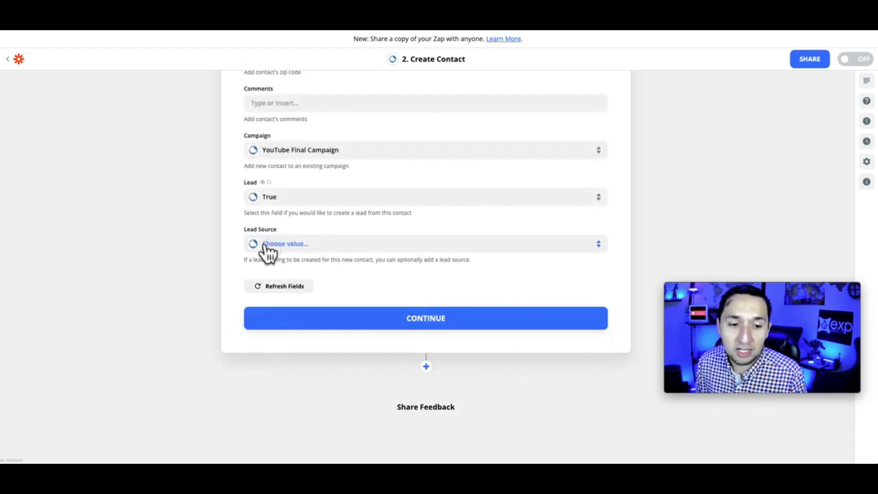
pyautogui.click(413, 320)
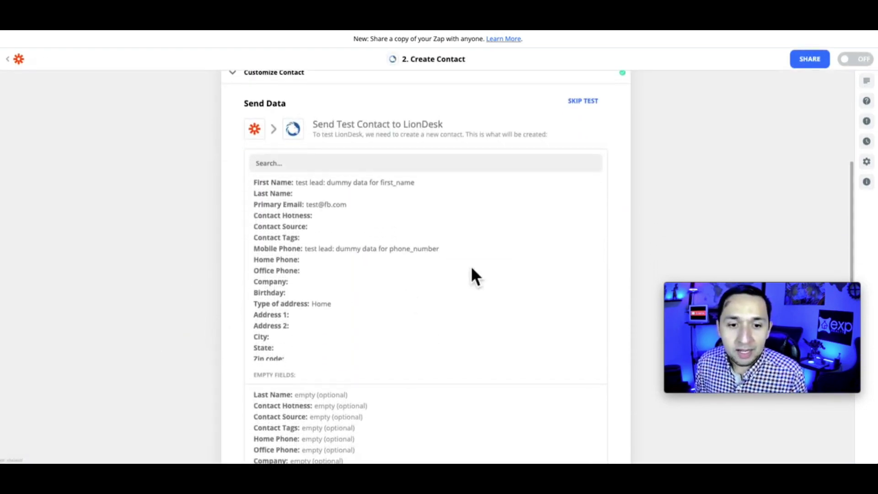
# Review the test contact data in the zap and check the Contacts page in LionDesk.
pyautogui.scroll(-5, 523, 274)
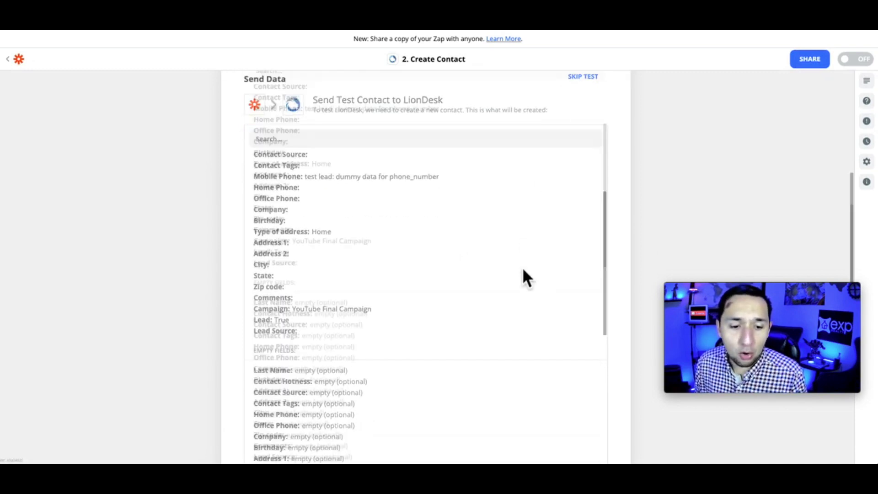
pyautogui.scroll(-5, 522, 276)
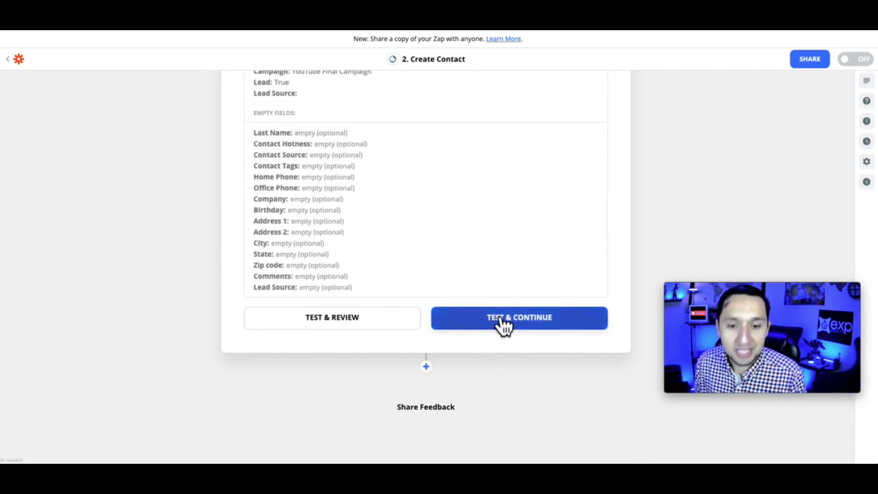
pyautogui.click(274, 32)
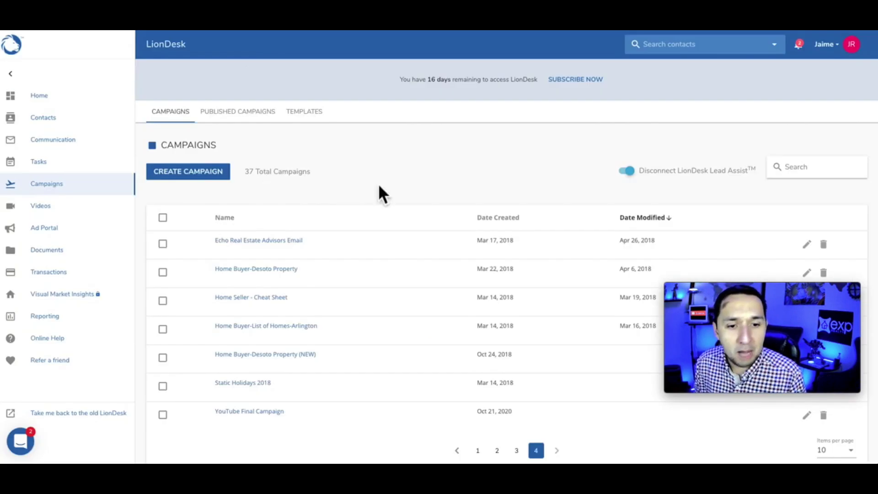
pyautogui.click(42, 118)
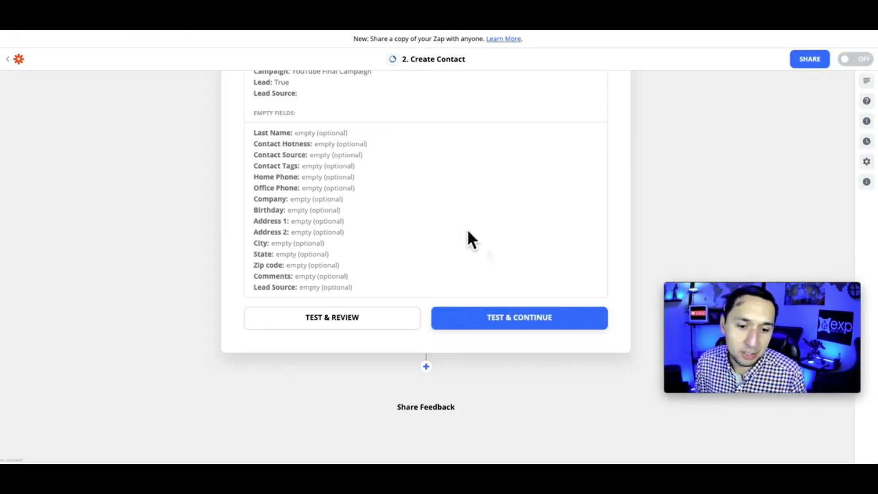
pyautogui.scroll(-2, 571, 231)
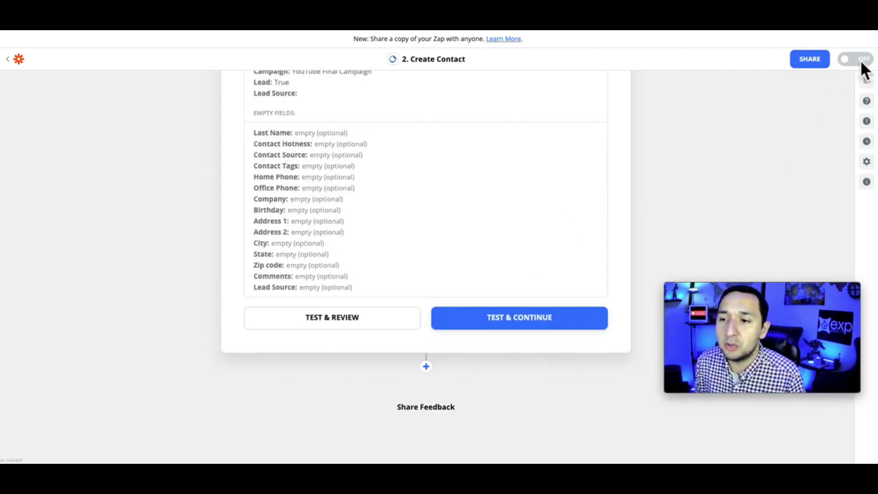
pyautogui.scroll(10, 551, 141)
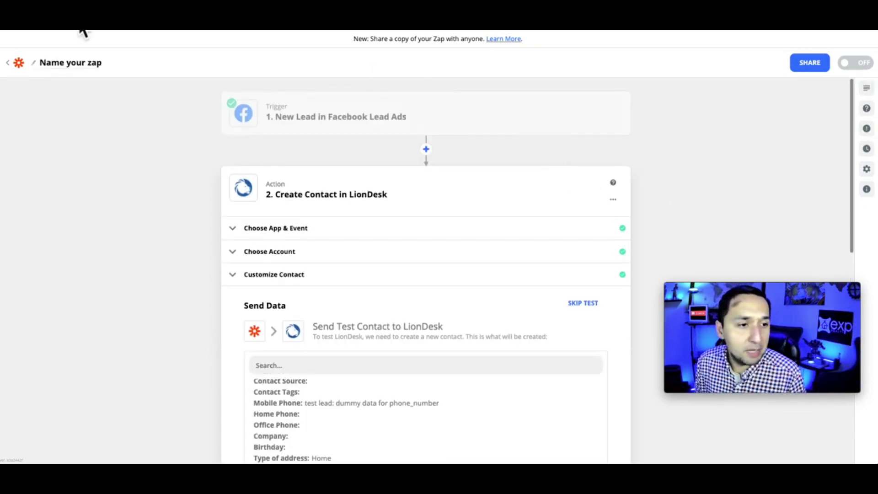